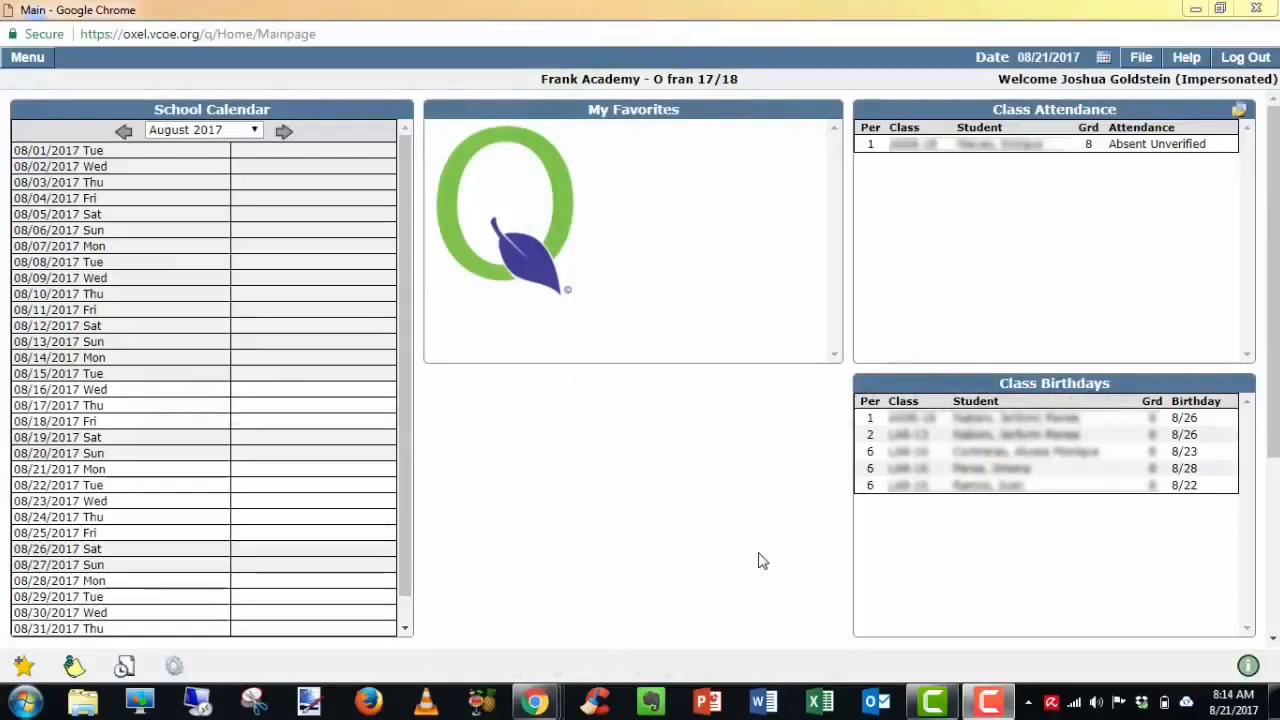
# Open the Grade Book from the Marks area and go to the teacher preferences in its setup
pyautogui.click(30, 58)
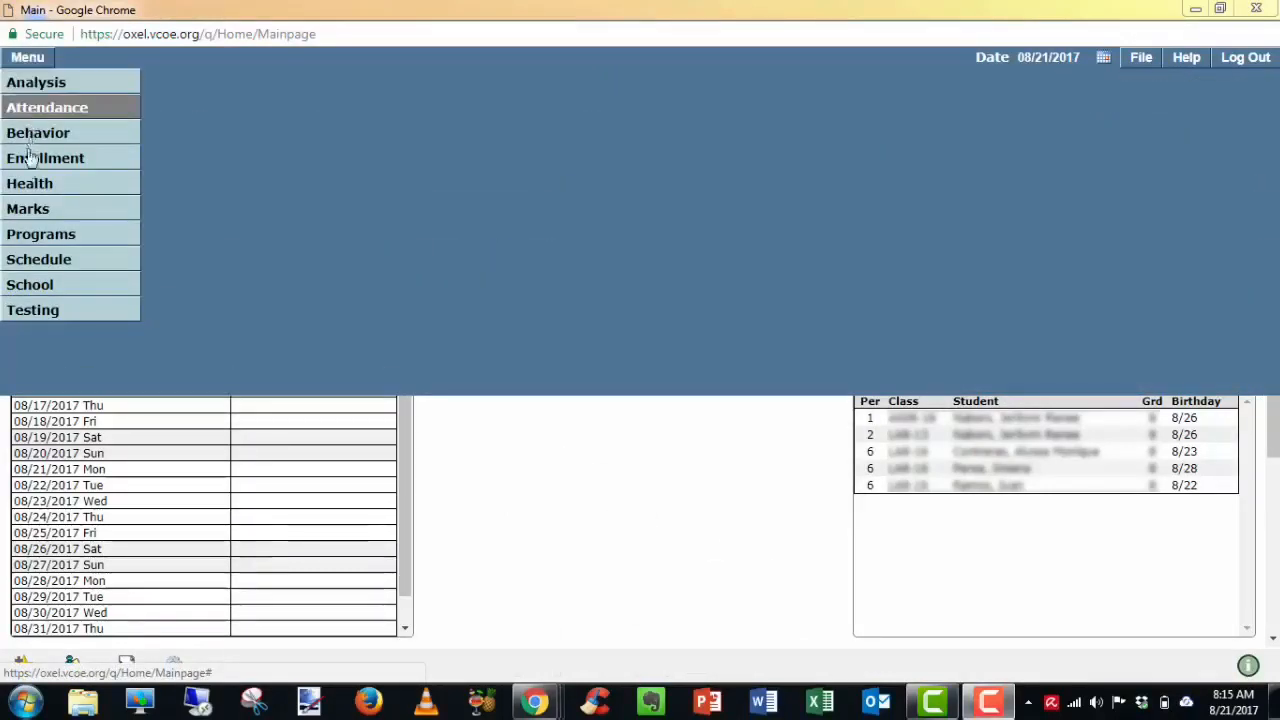
pyautogui.click(30, 212)
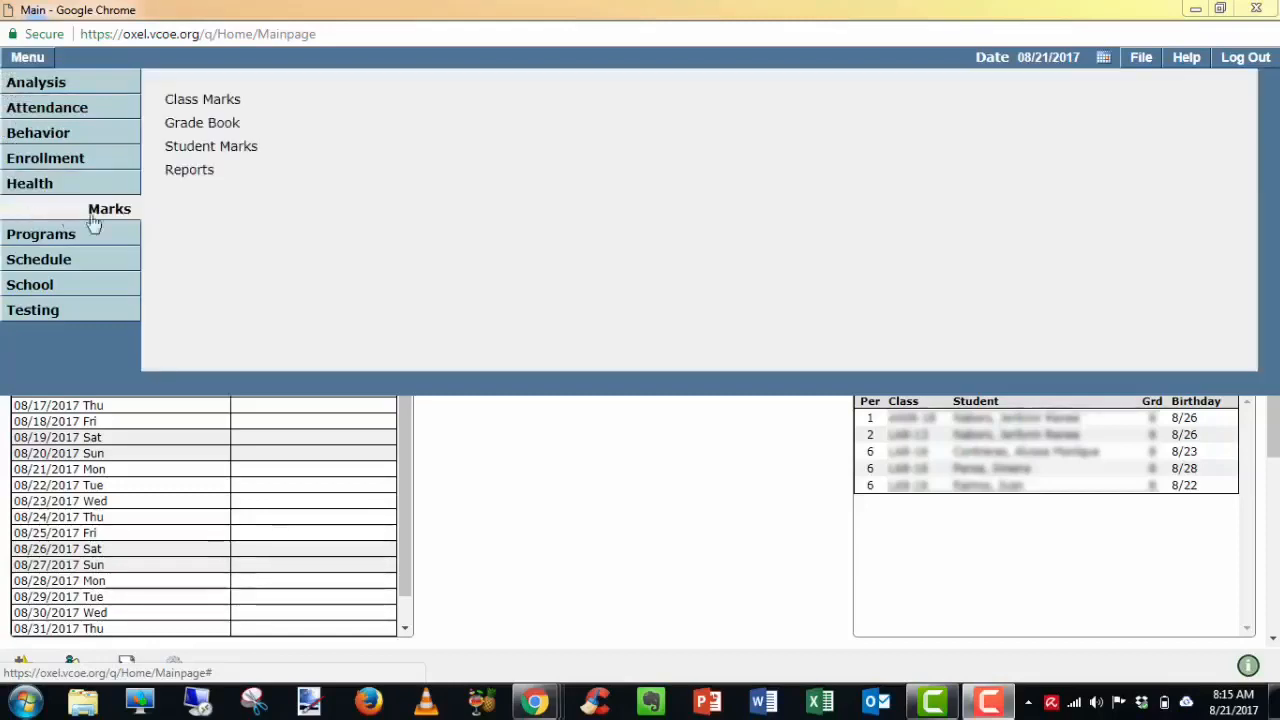
pyautogui.click(213, 123)
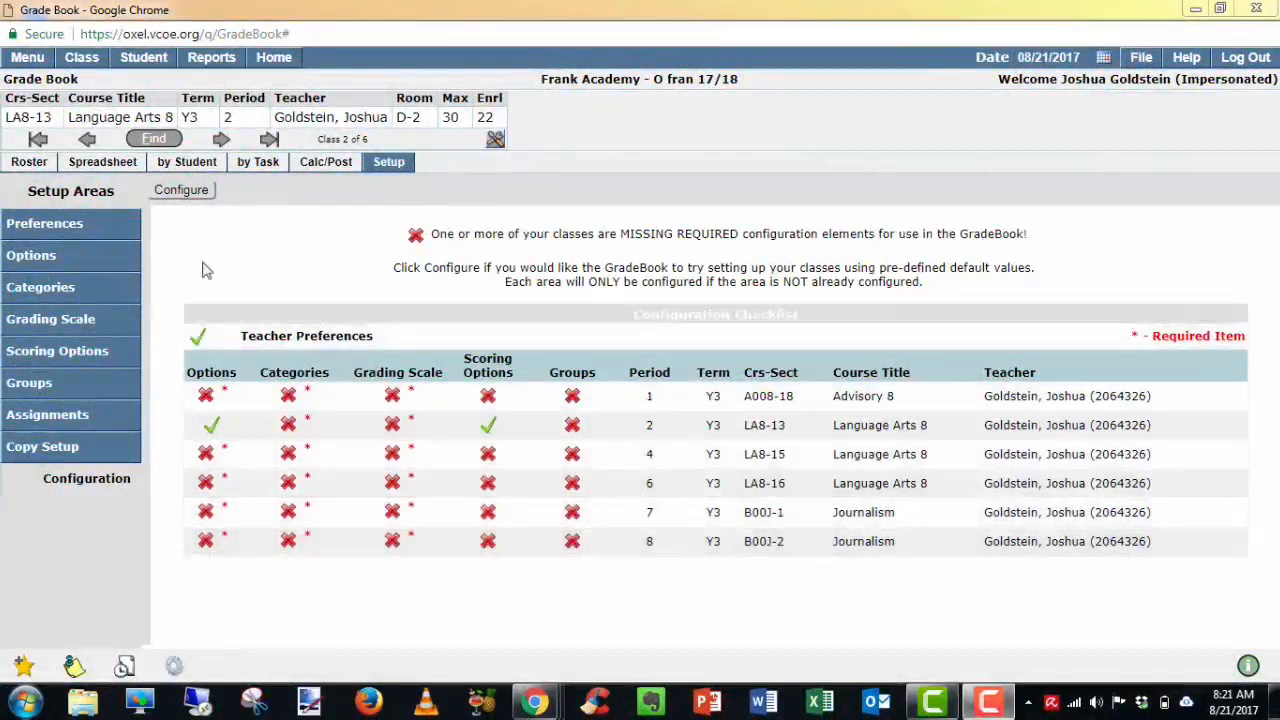
pyautogui.click(104, 227)
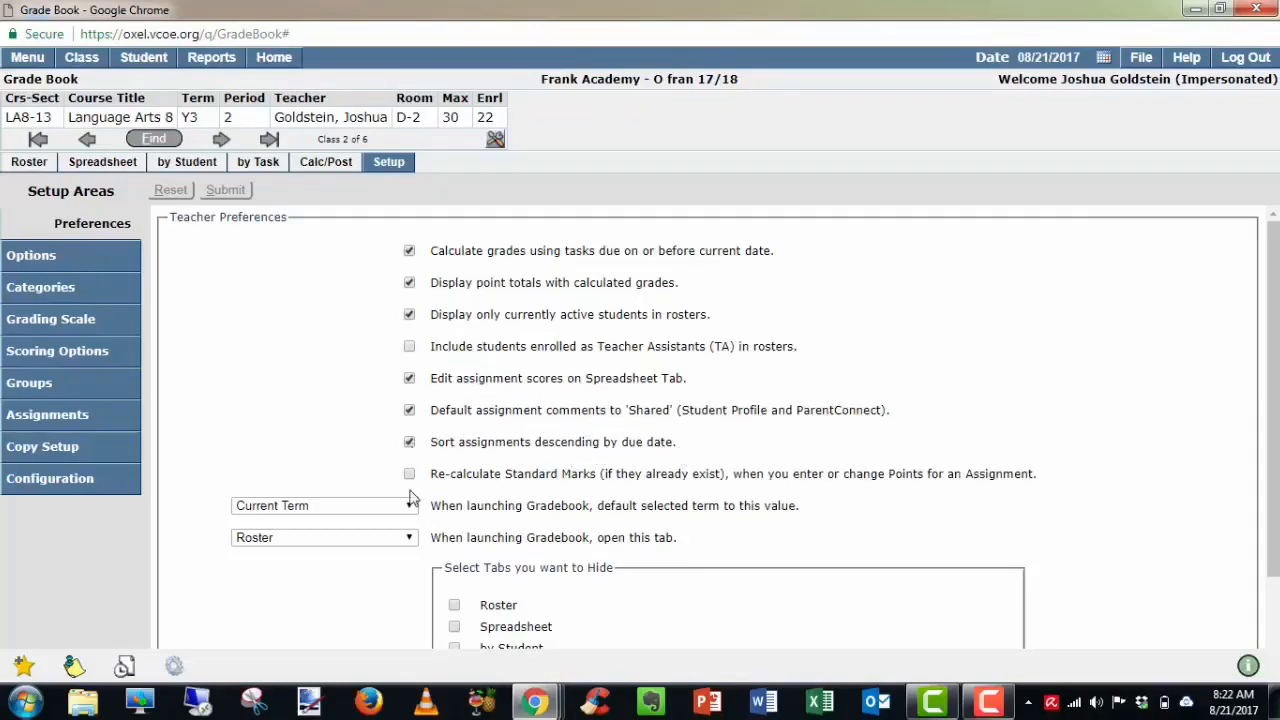
# Try Trimester 1 as the default term when launching the gradebook, and set it back to Current Term
pyautogui.scroll(-1, 475, 487)
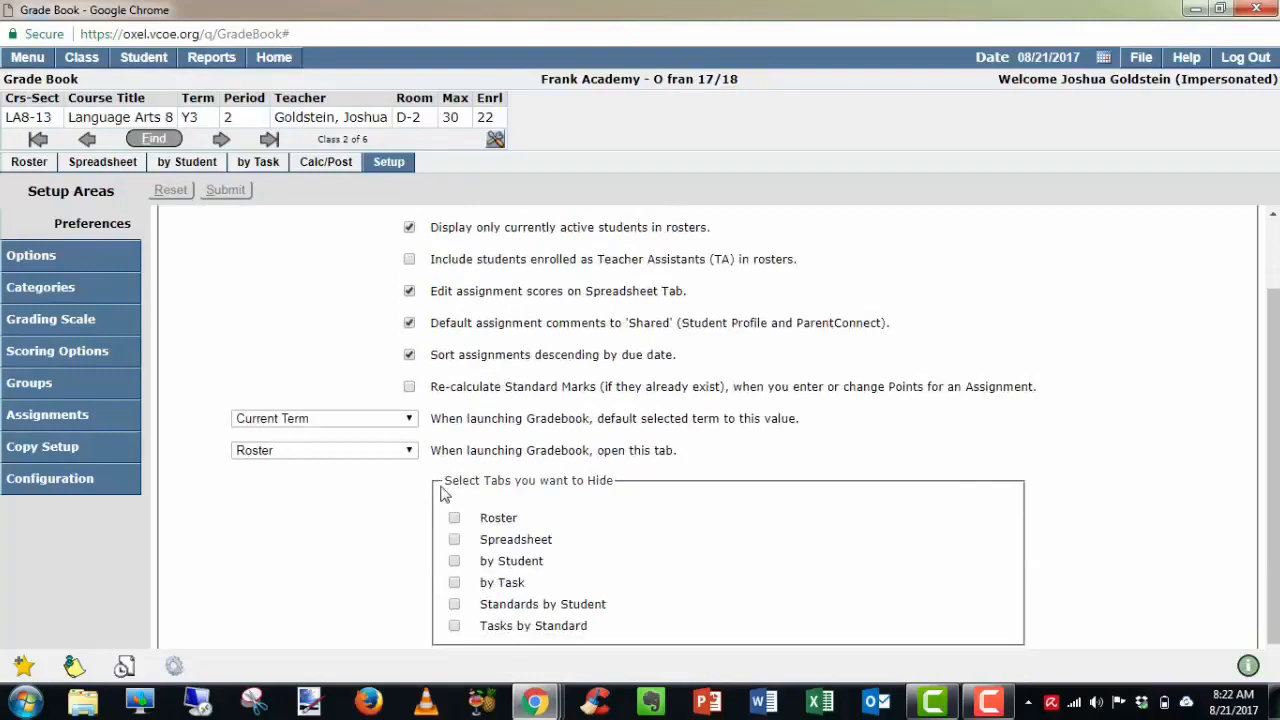
pyautogui.click(408, 420)
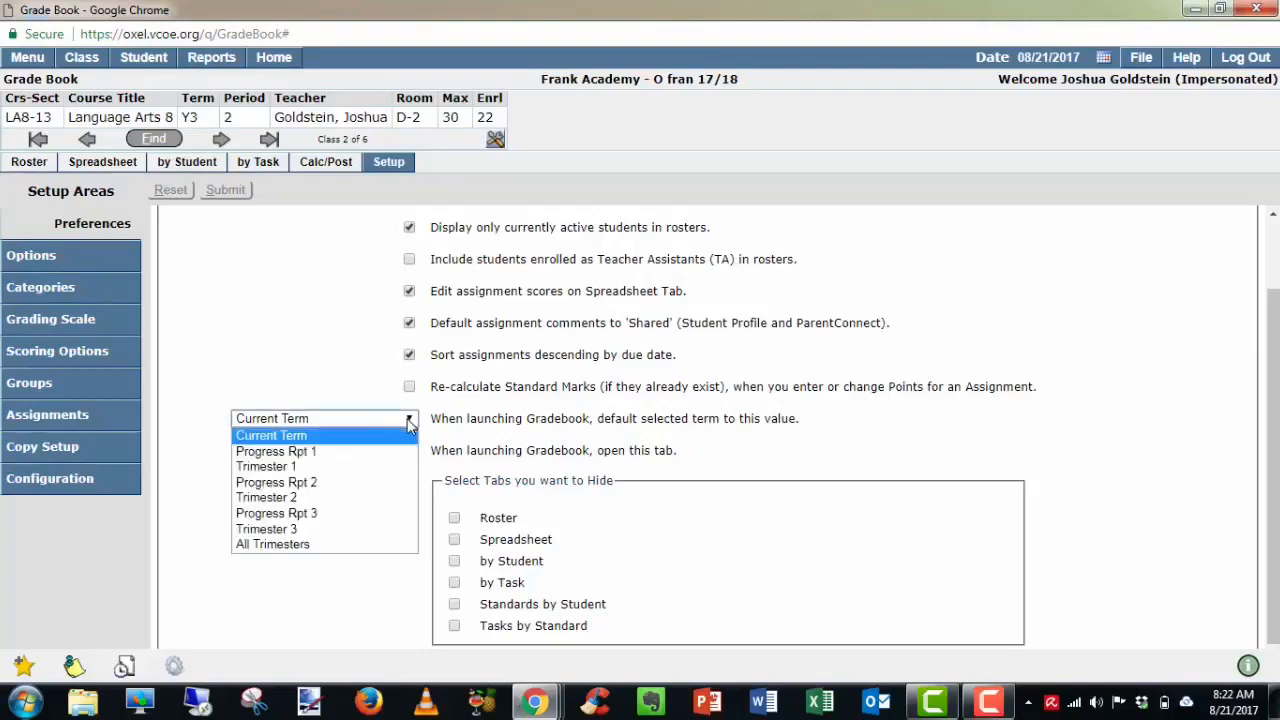
pyautogui.click(295, 467)
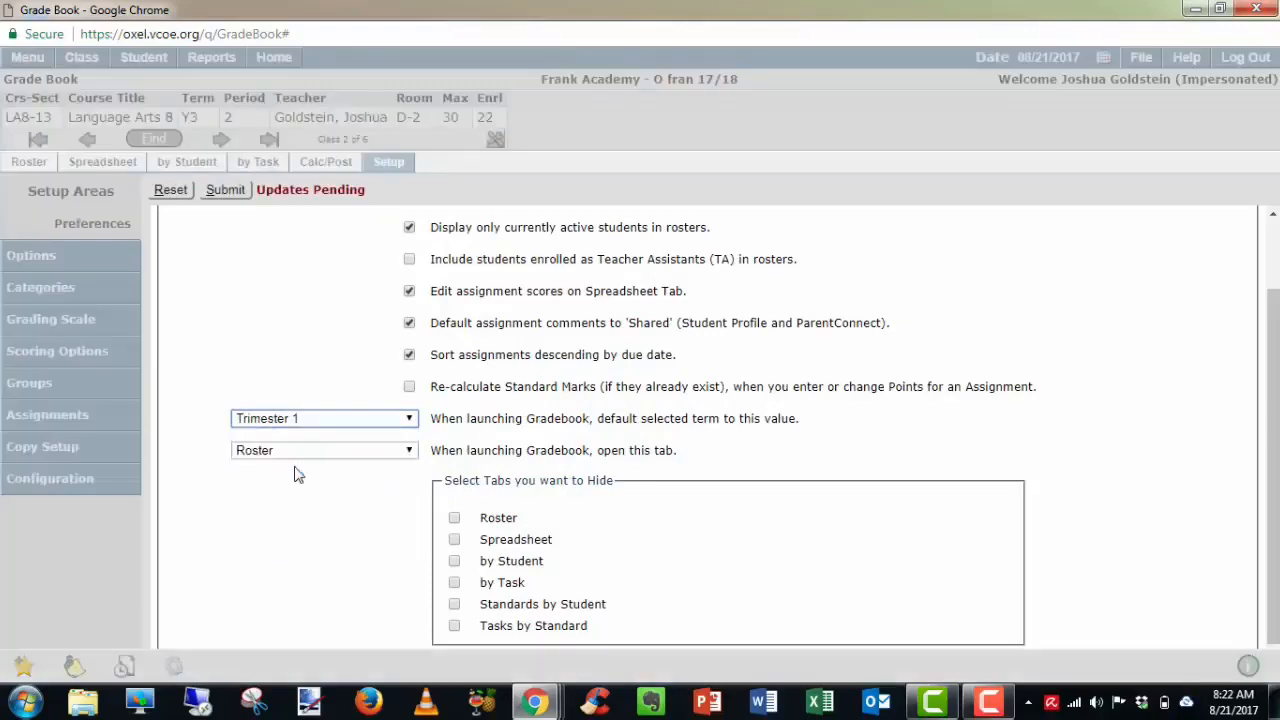
pyautogui.click(375, 420)
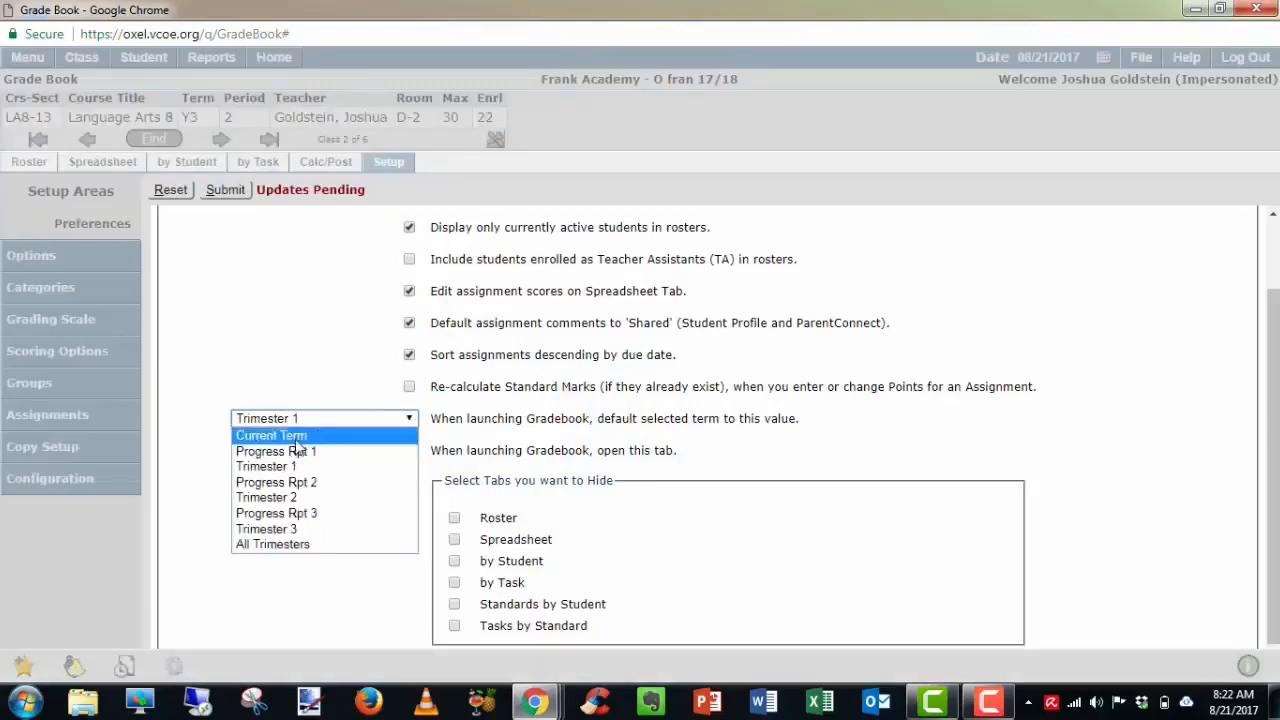
pyautogui.click(297, 437)
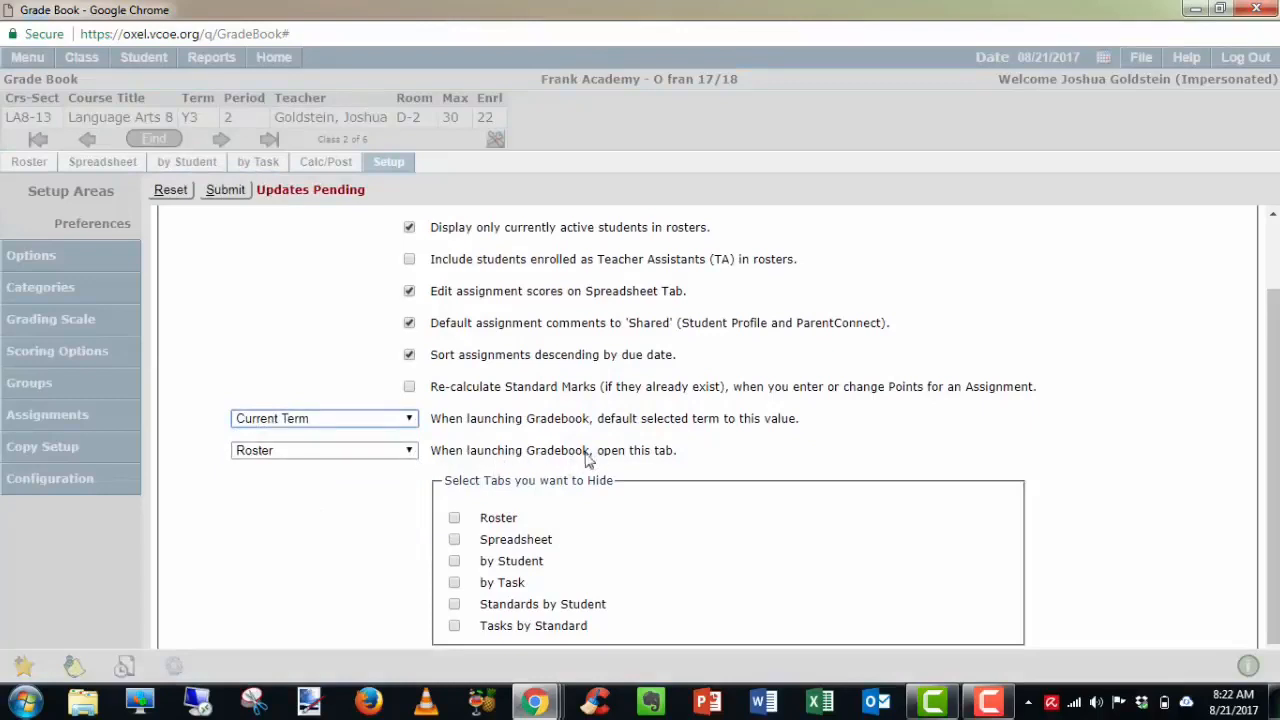
# Choose Roster as the tab to open when launching the gradebook and submit the teacher preferences
pyautogui.click(410, 452)
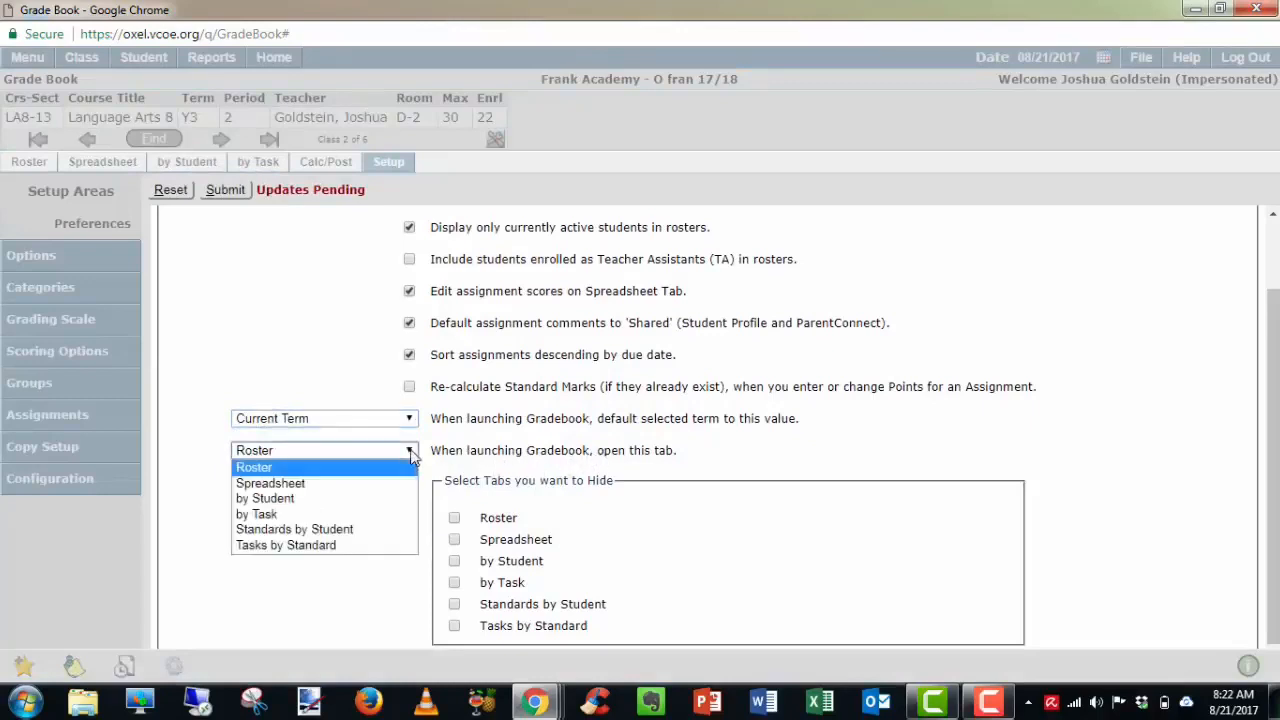
pyautogui.click(318, 467)
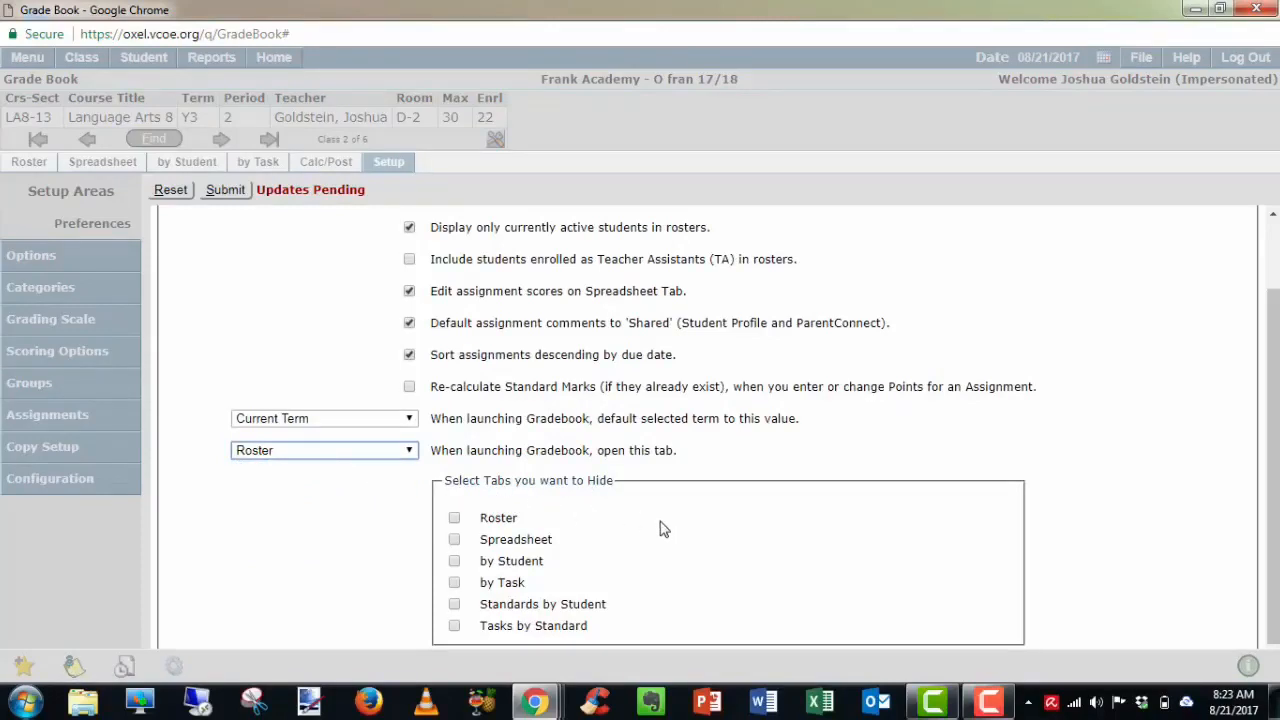
pyautogui.scroll(2, 357, 391)
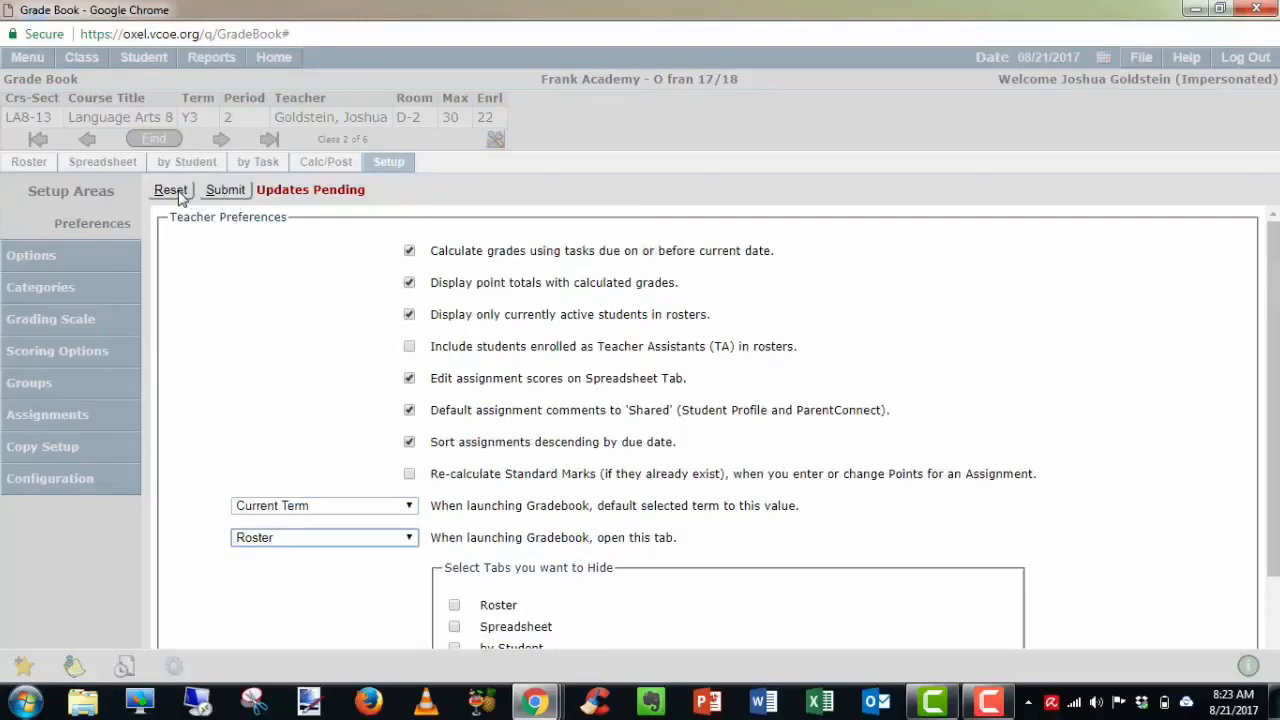
pyautogui.click(226, 190)
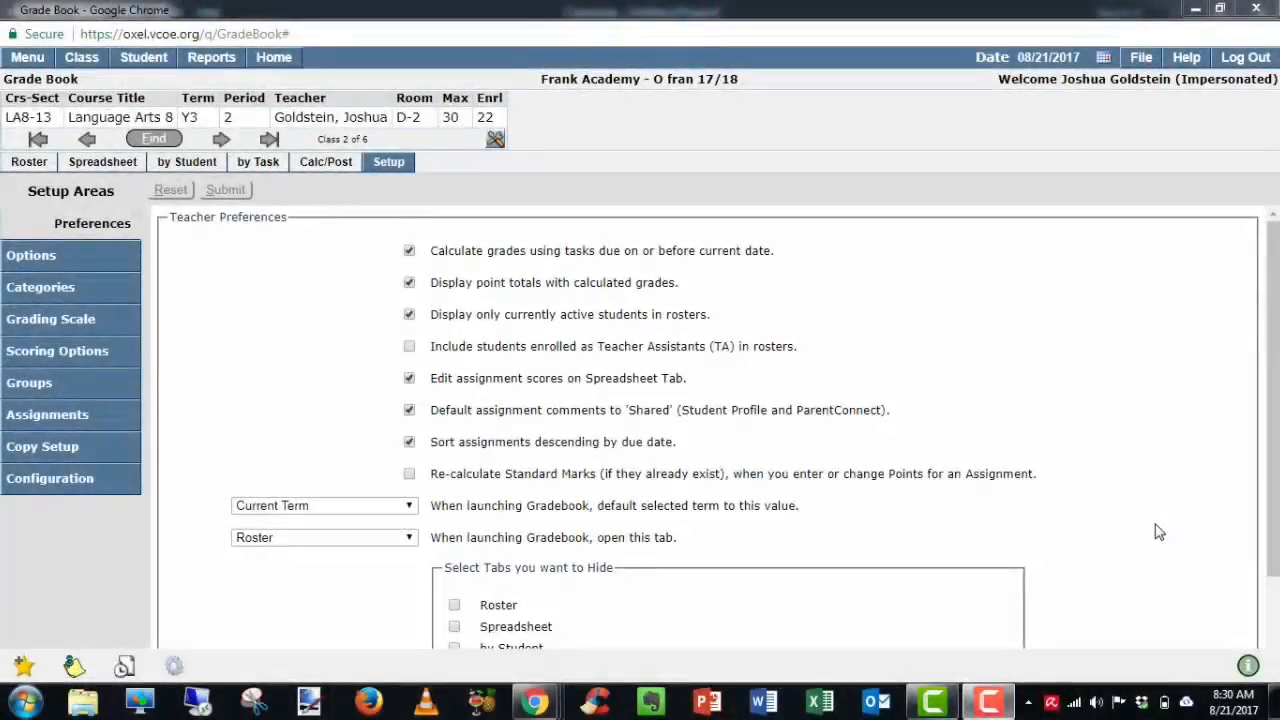
# Open the class options and also apply them to the Language Arts 8 sections LA8-15 and LA8-16
pyautogui.click(30, 258)
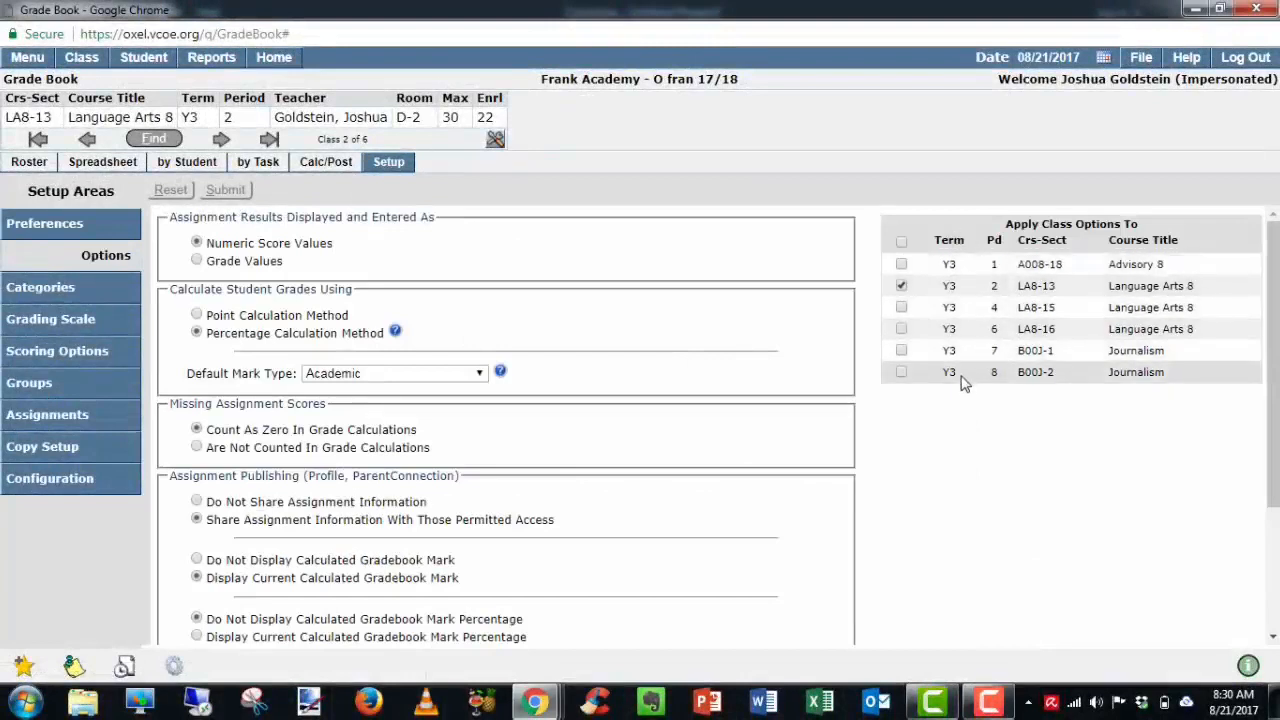
pyautogui.click(904, 311)
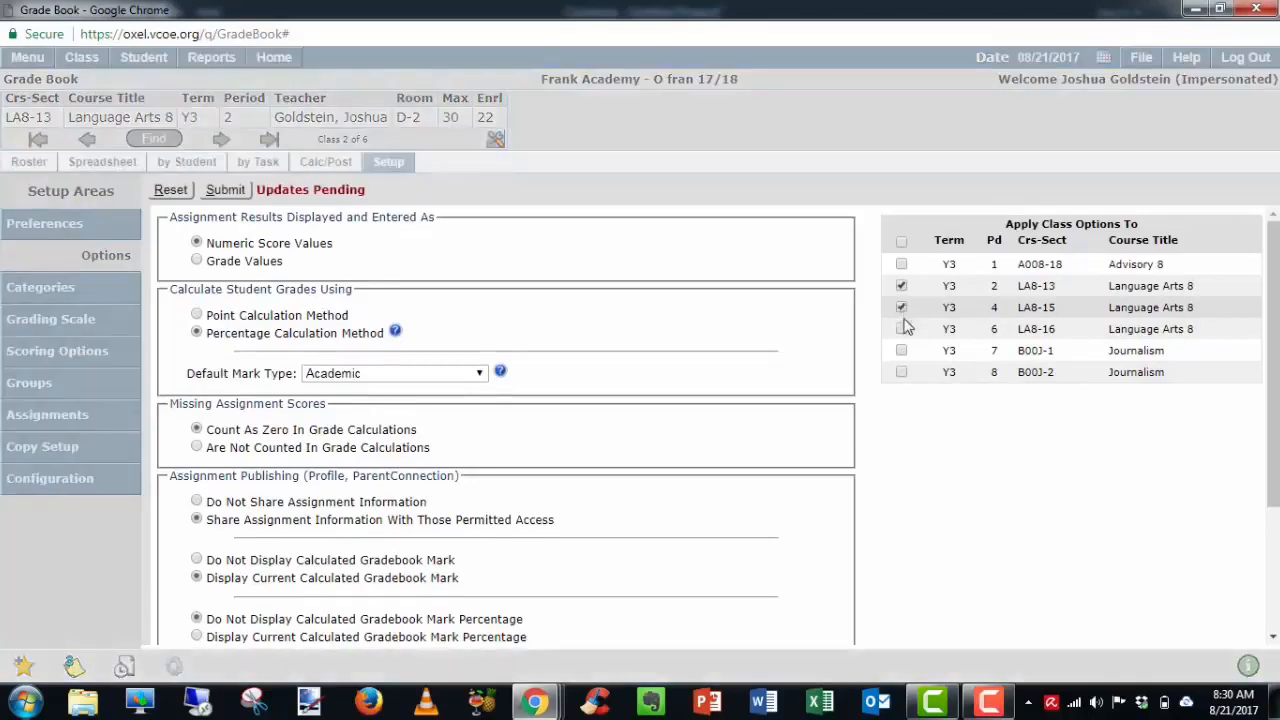
pyautogui.click(902, 332)
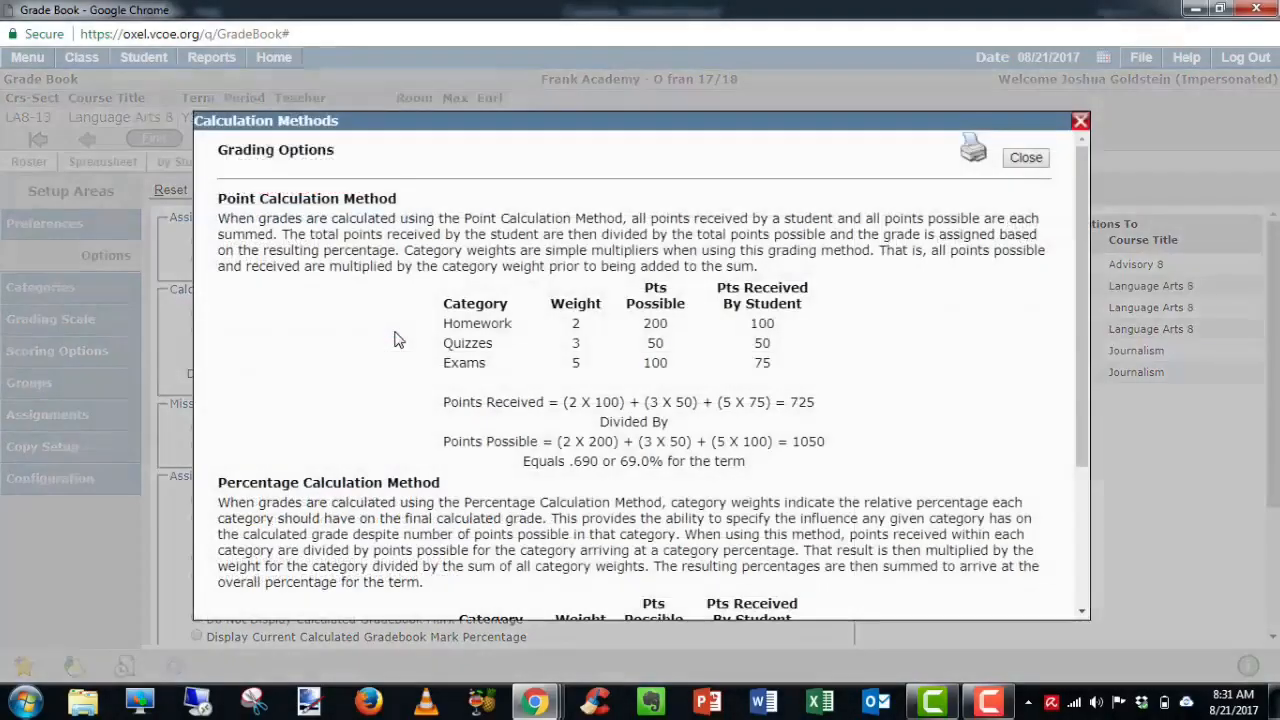
# Read the help explaining the point and percentage calculation methods, and close it
pyautogui.click(396, 332)
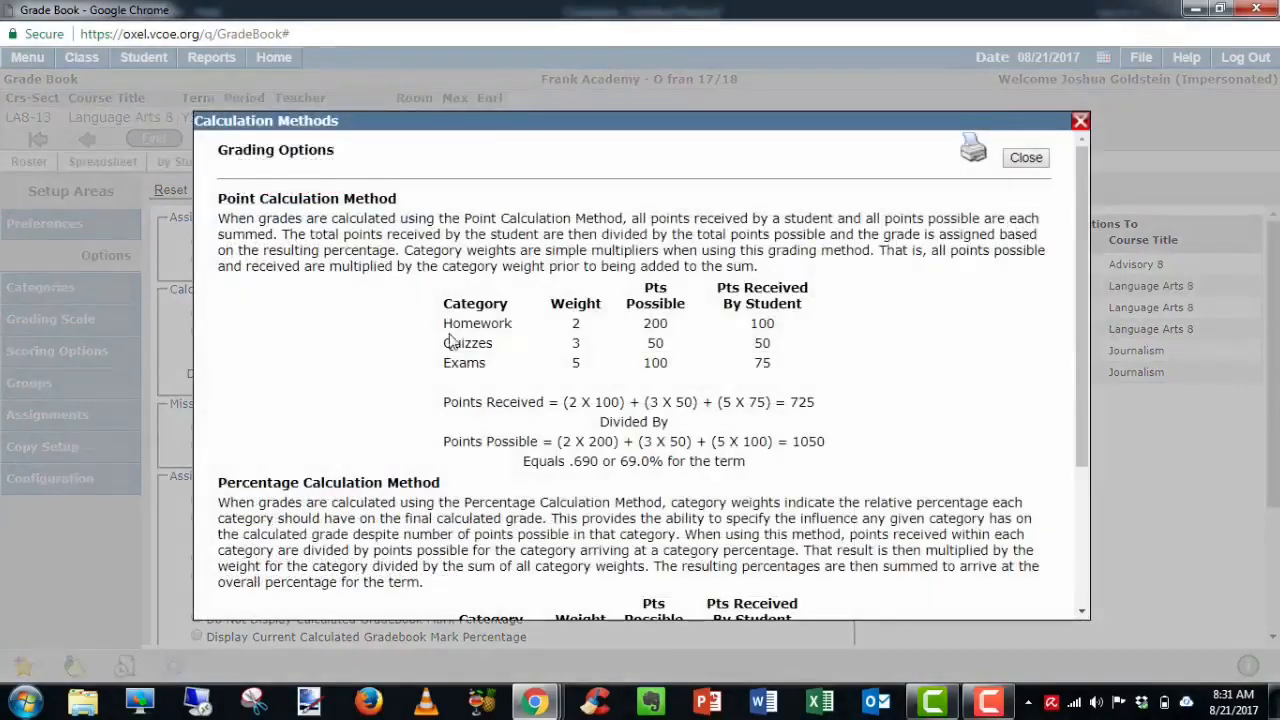
pyautogui.scroll(-2, 452, 342)
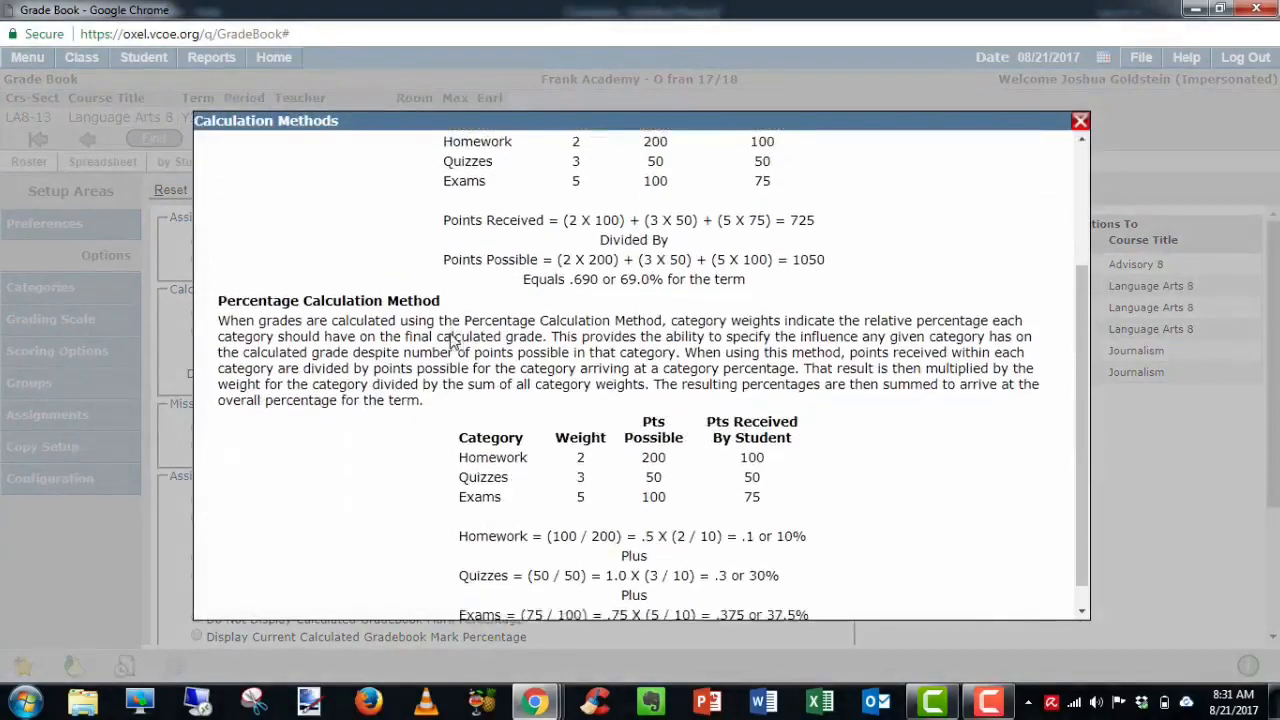
pyautogui.scroll(2, 452, 342)
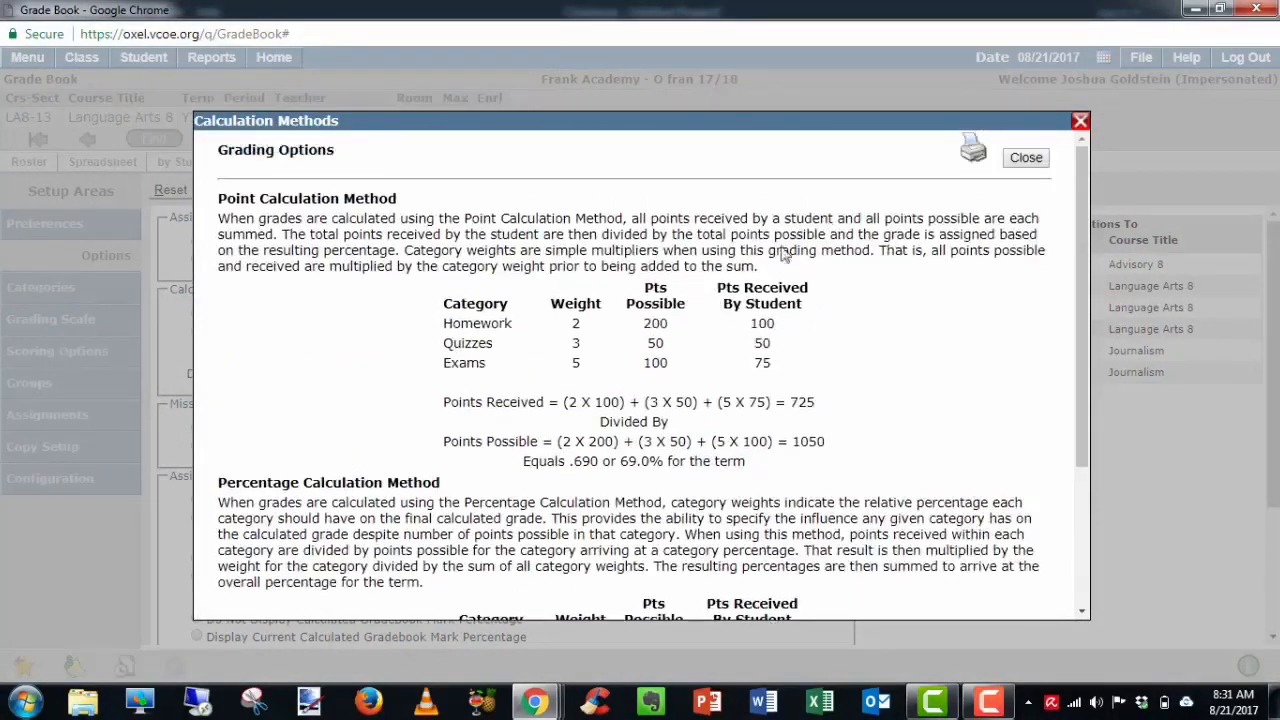
pyautogui.click(1025, 160)
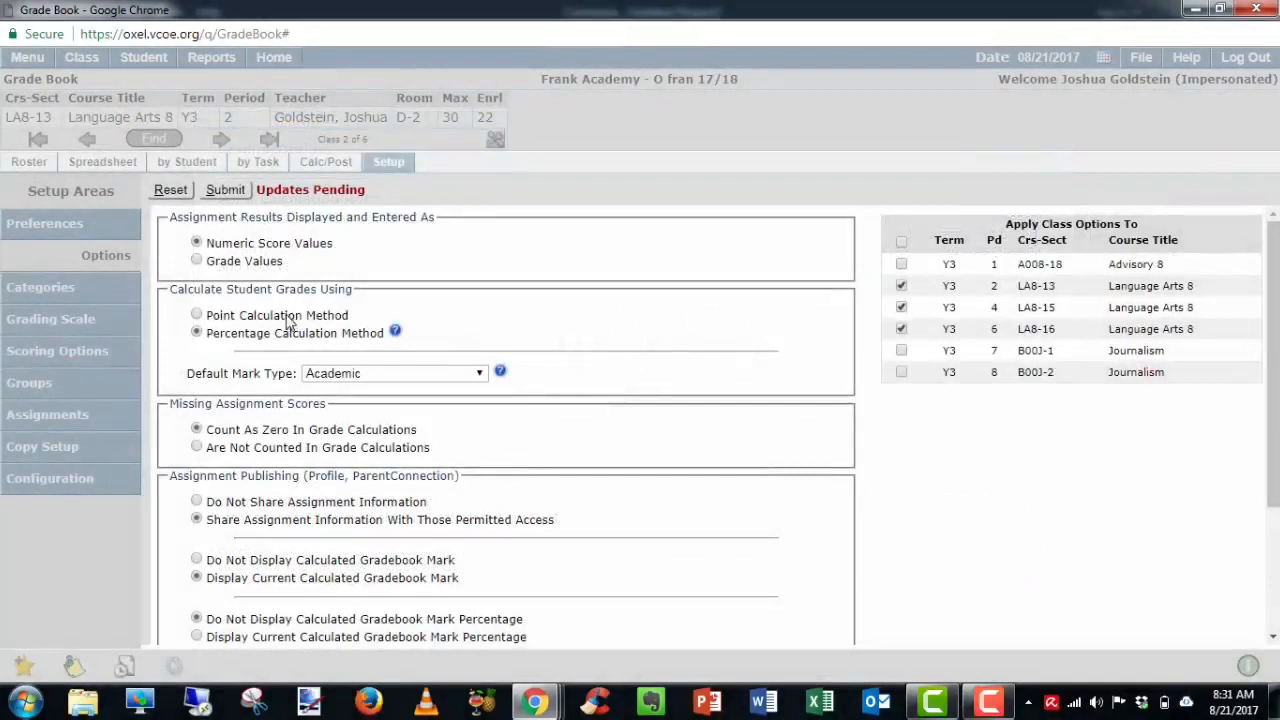
# Choose the Point Calculation Method with Academic as default mark type and Current Term as calculated marking term, and submit the class options
pyautogui.click(375, 377)
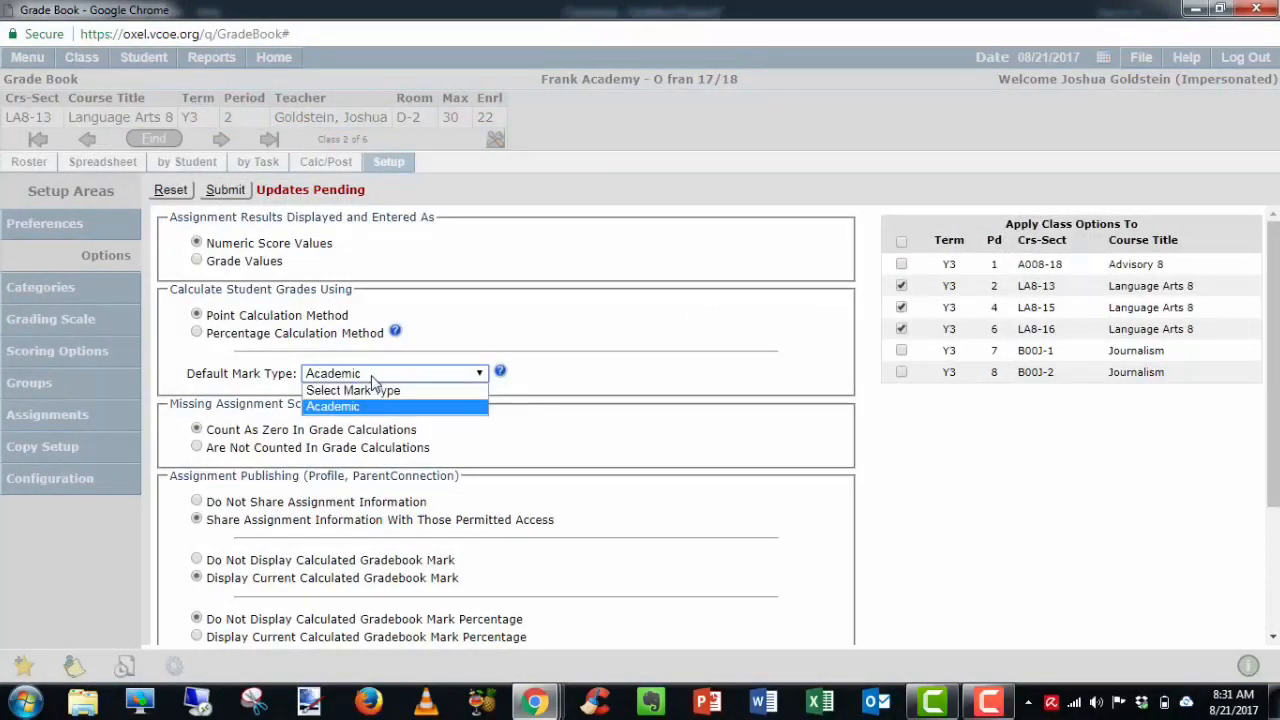
pyautogui.click(375, 378)
pyautogui.scroll(-3, 560, 450)
pyautogui.scroll(-1, 566, 430)
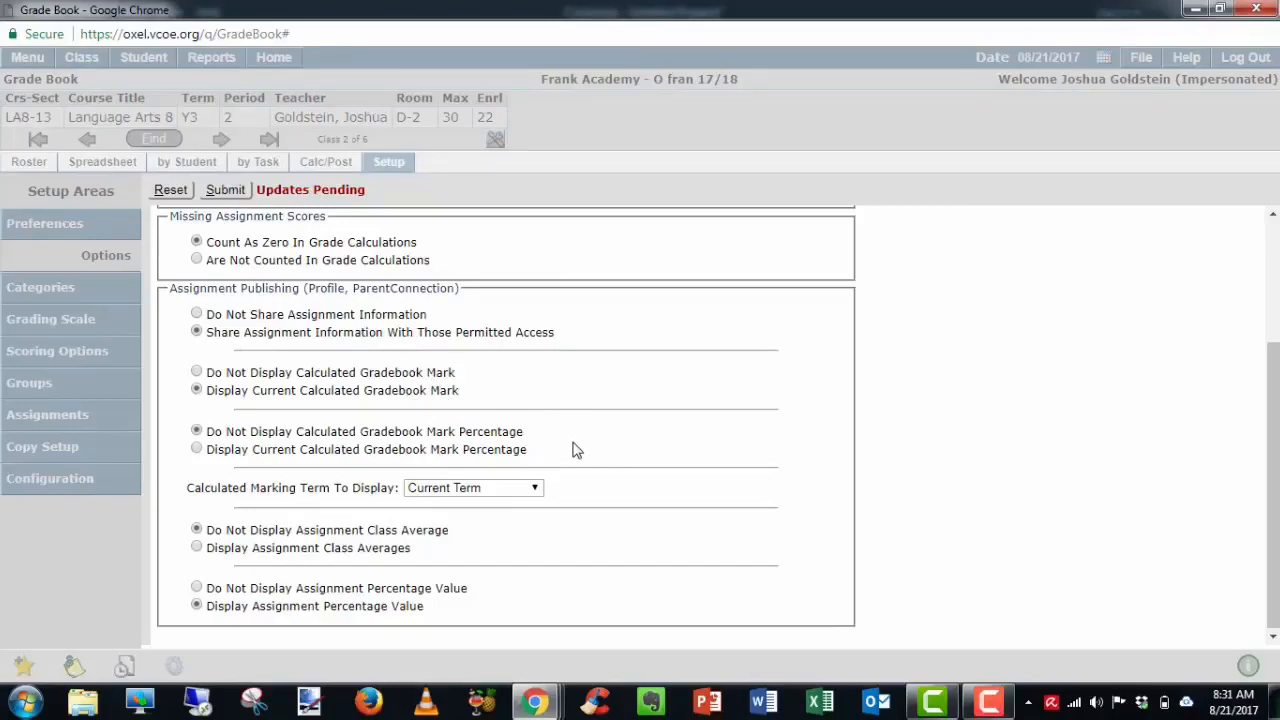
pyautogui.click(519, 491)
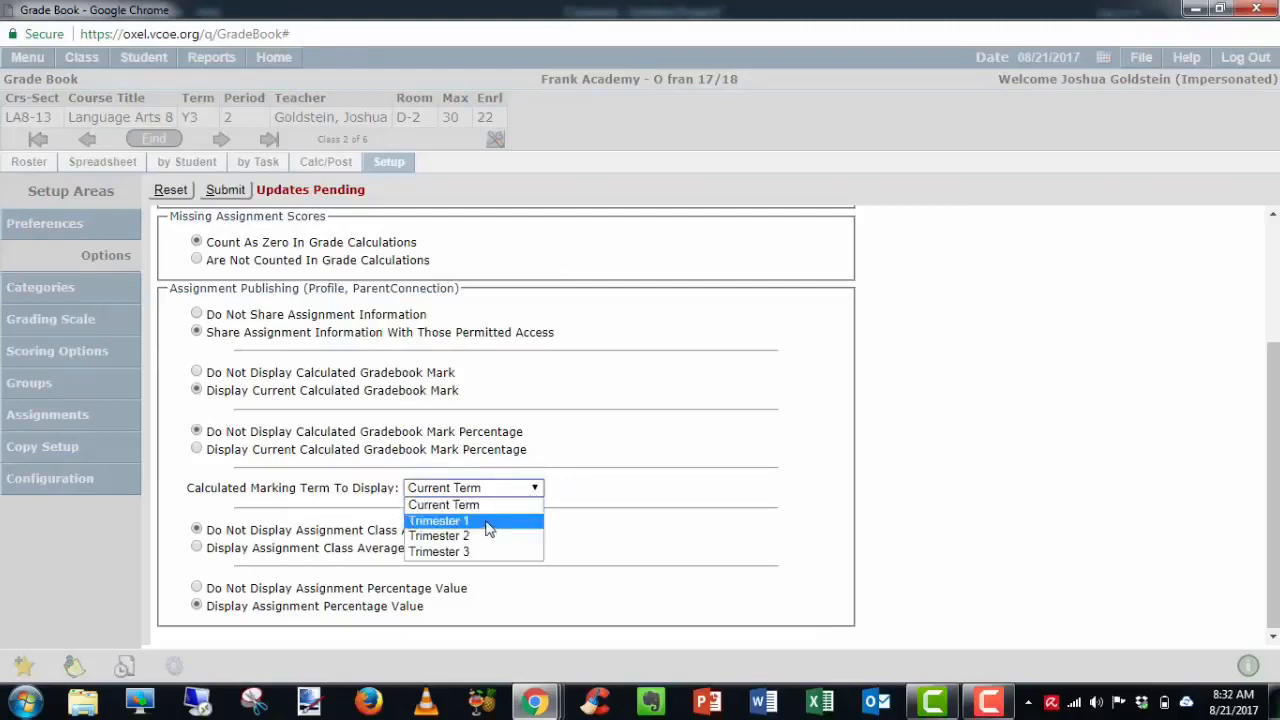
pyautogui.click(492, 505)
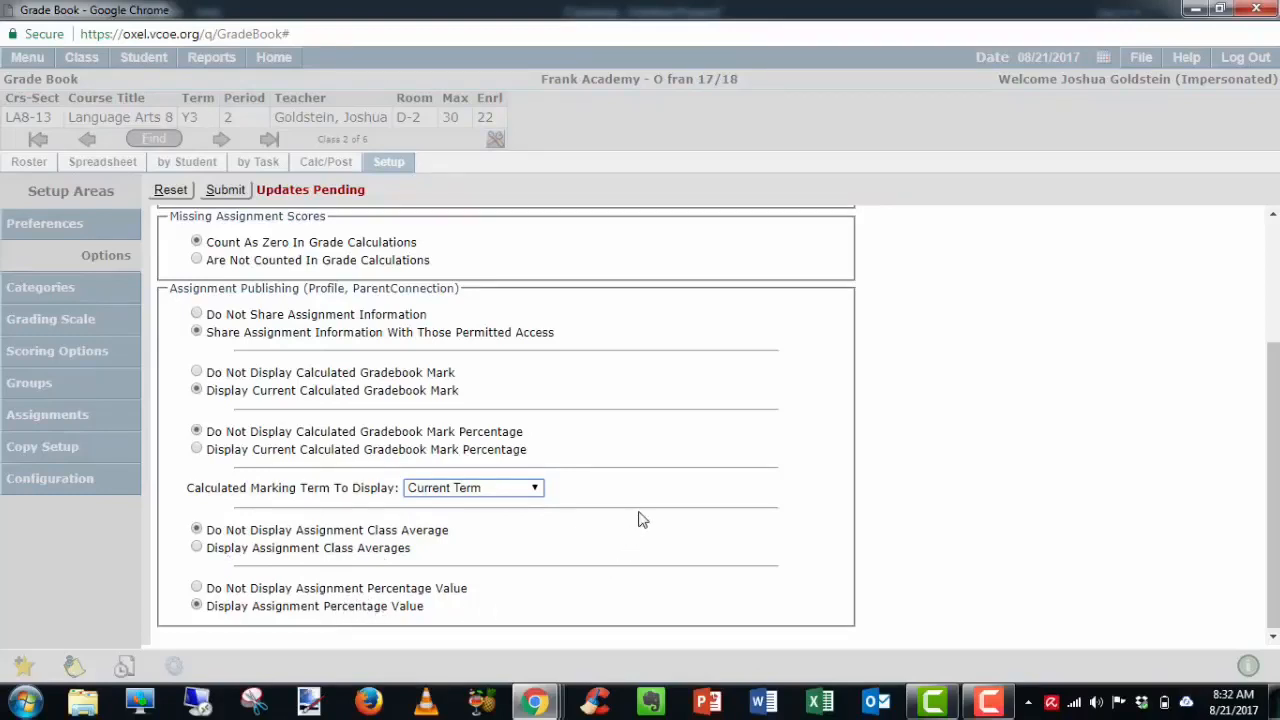
pyautogui.click(224, 190)
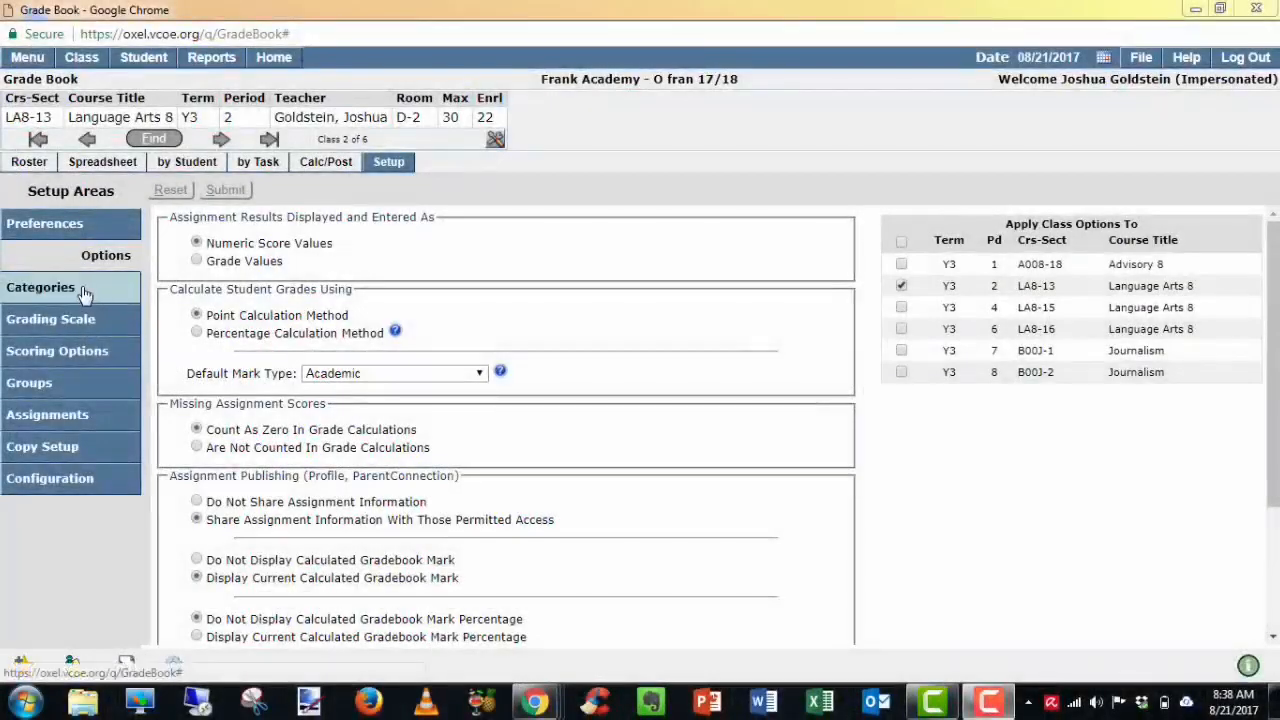
# Start adding a category in the category setup and also apply the categories to sections LA8-15 and LA8-16
pyautogui.click(85, 290)
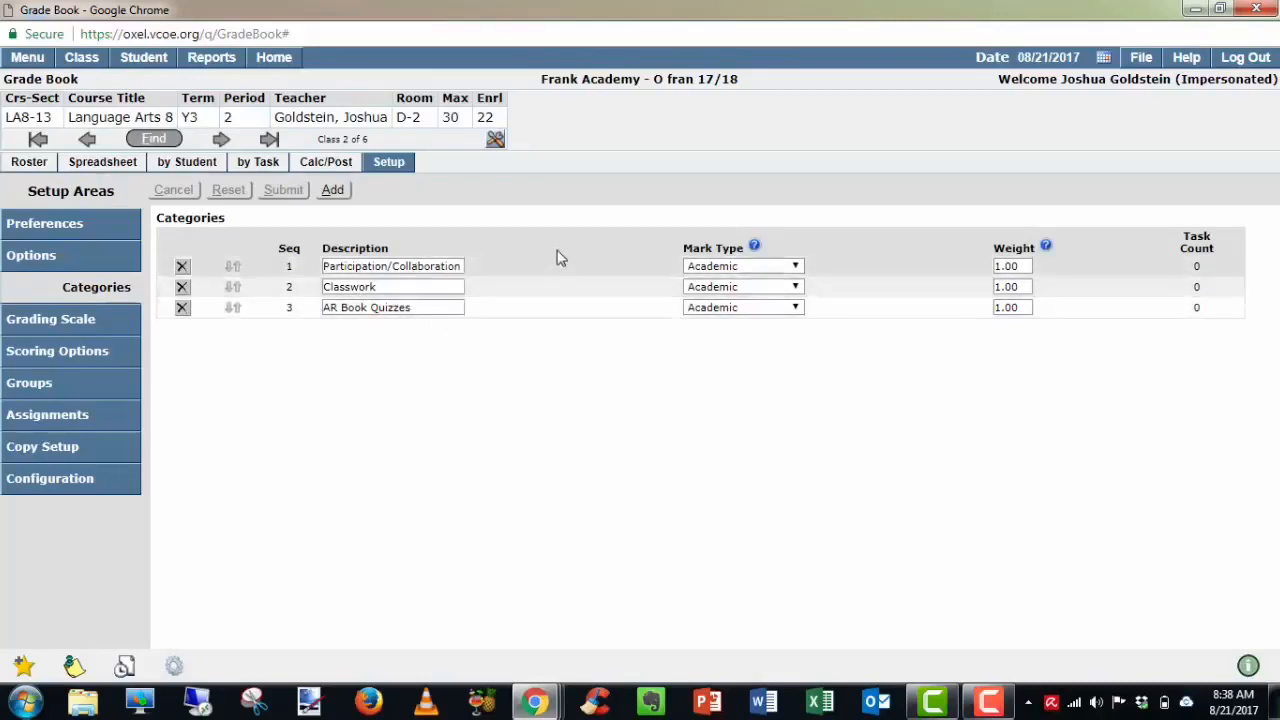
pyautogui.click(332, 190)
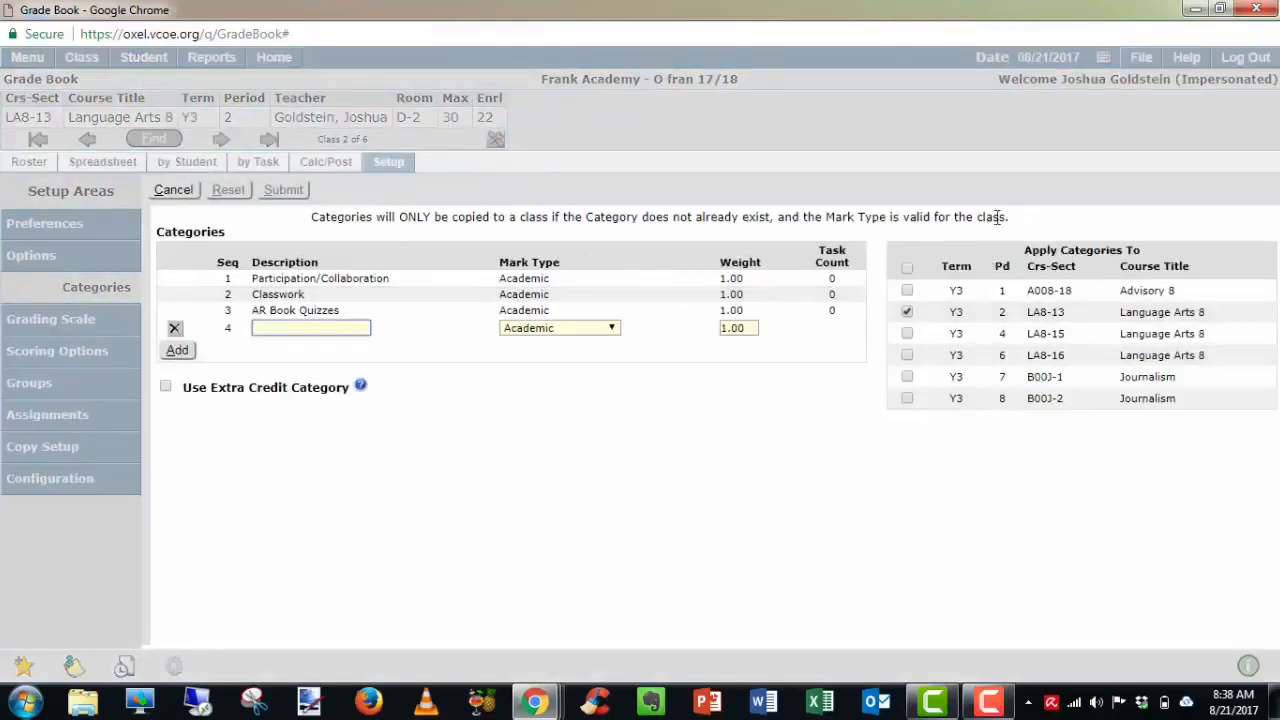
pyautogui.click(908, 334)
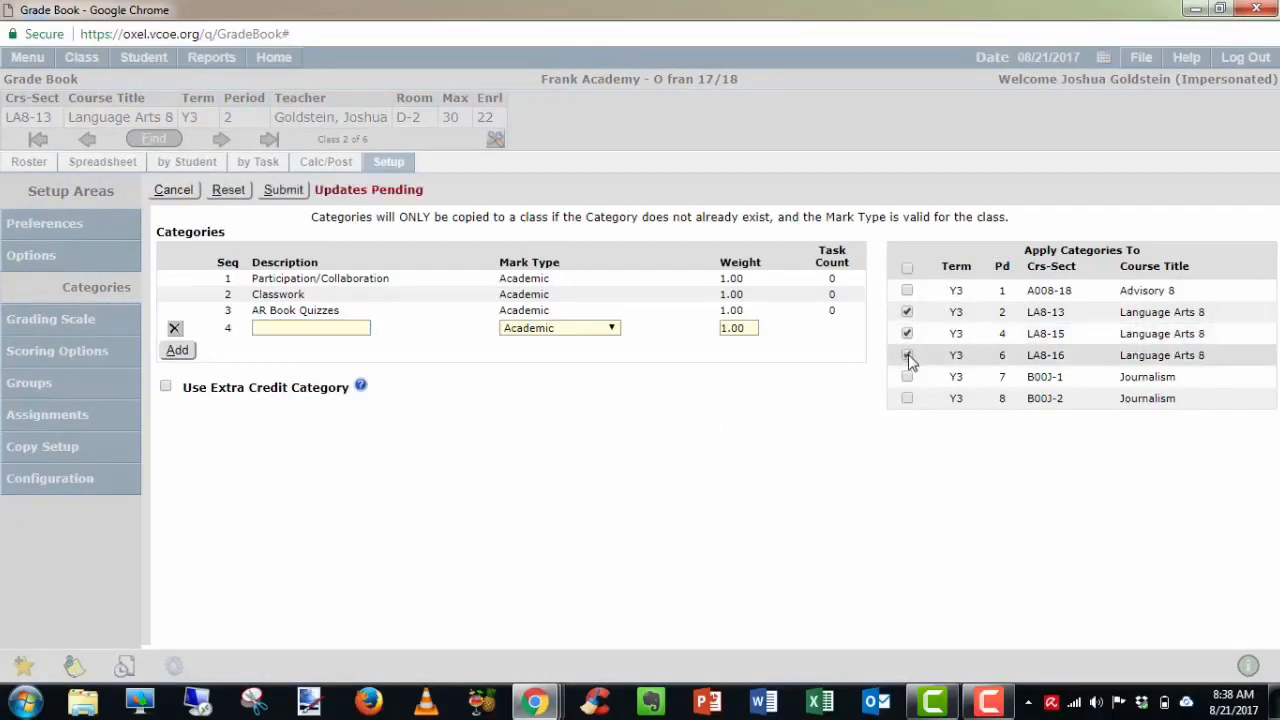
pyautogui.click(907, 356)
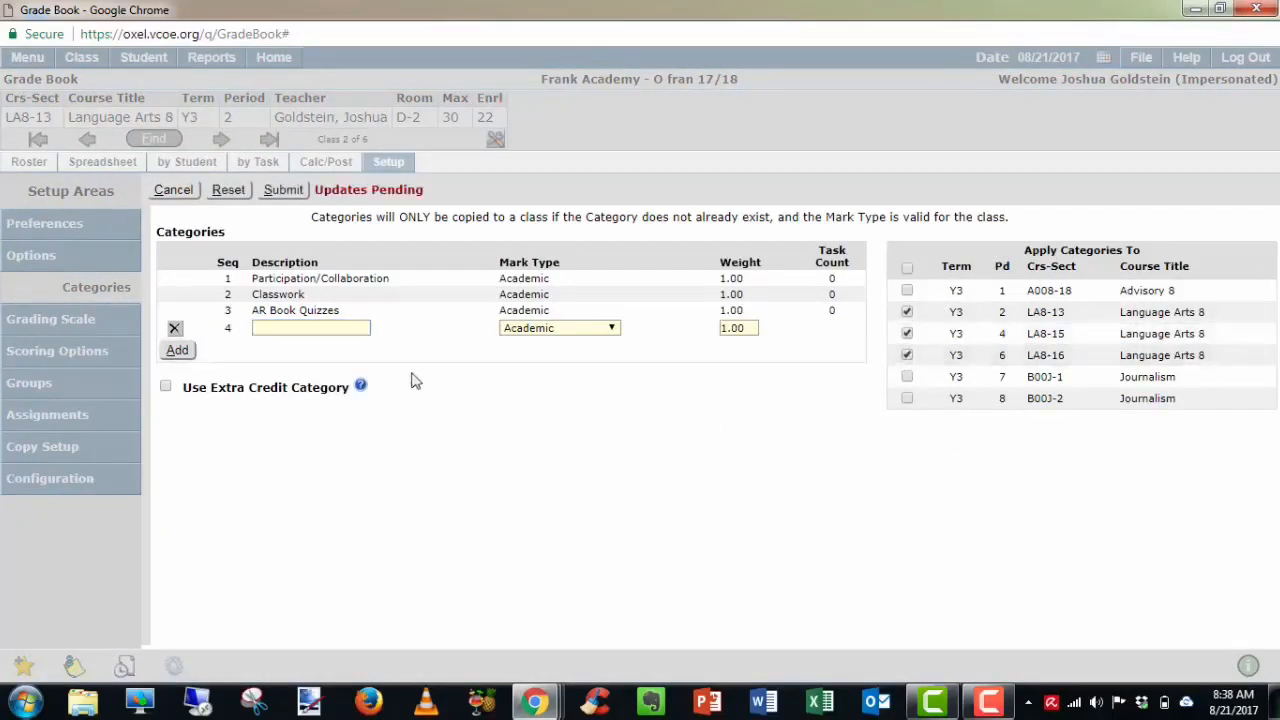
# Name the fourth category Tests/Quizzes and add a row for a fifth category
pyautogui.click(305, 327)
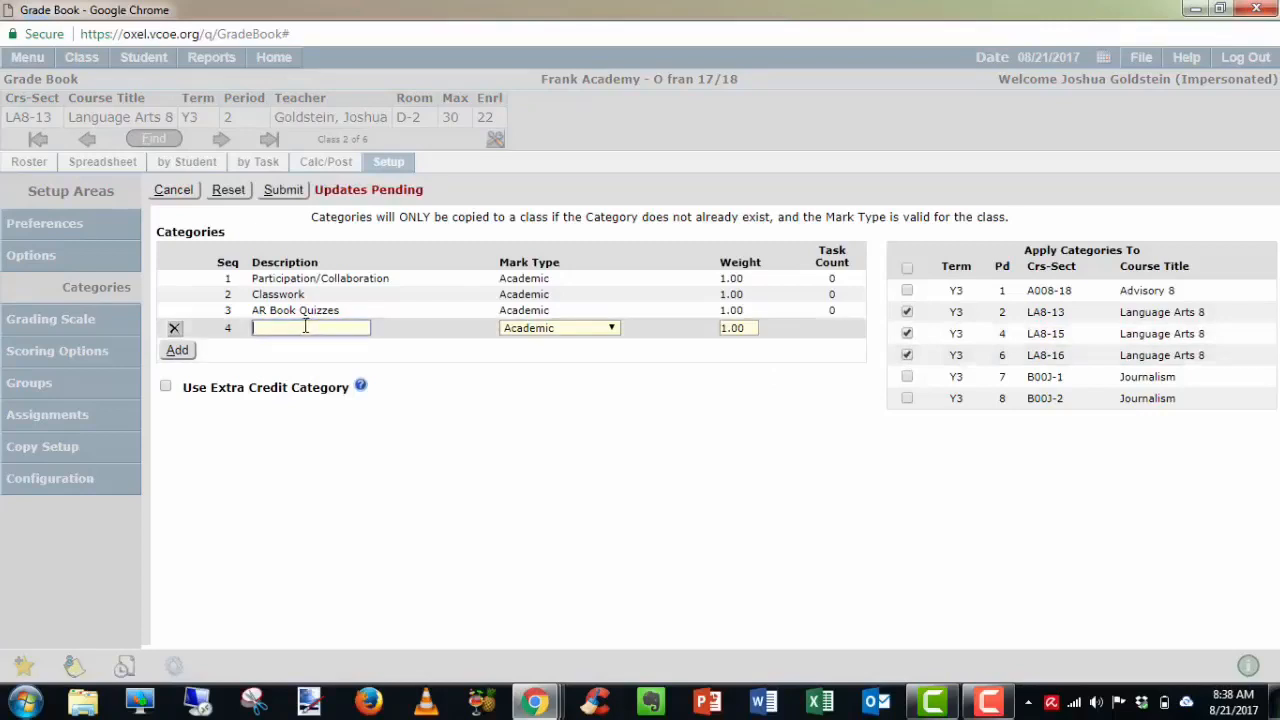
pyautogui.write('Tests')
pyautogui.click(177, 350)
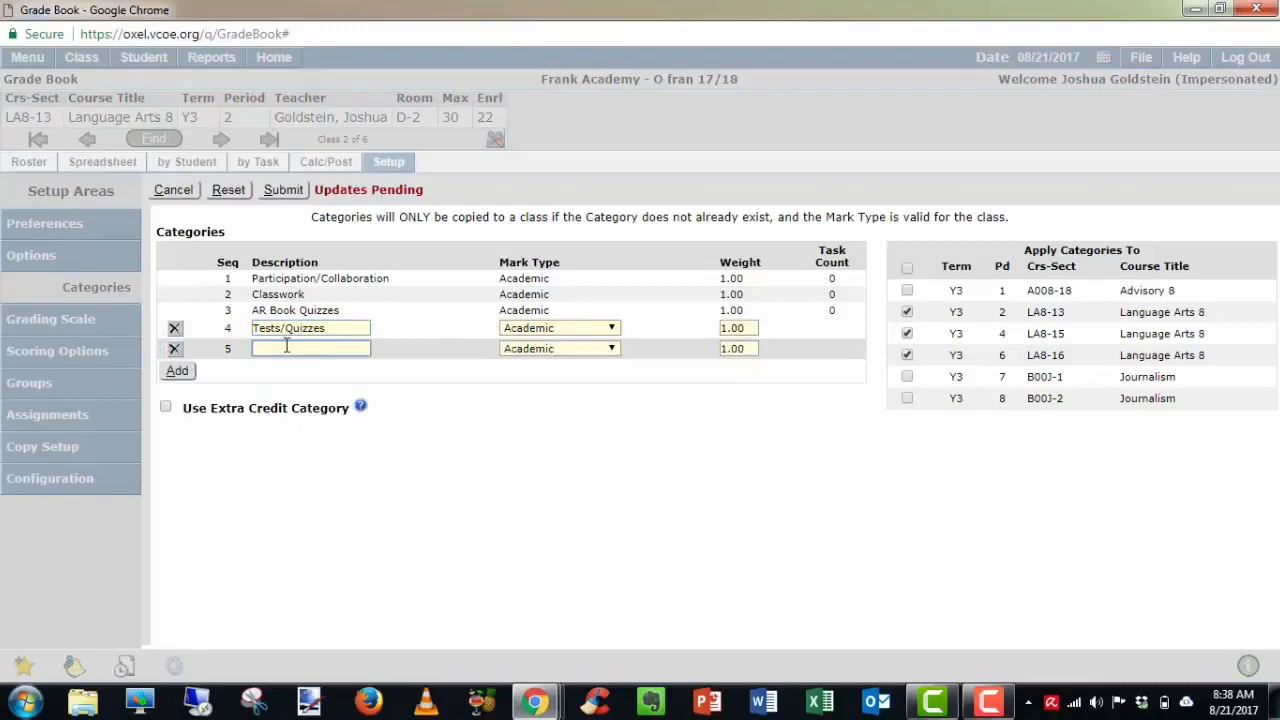
# Name the fifth category Standards Based Writing, leaving no blank category row below it
pyautogui.write('Standa')
pyautogui.write('rds Ba')
pyautogui.write('sed')
pyautogui.press('BackSpace')
pyautogui.write('ed Writing')
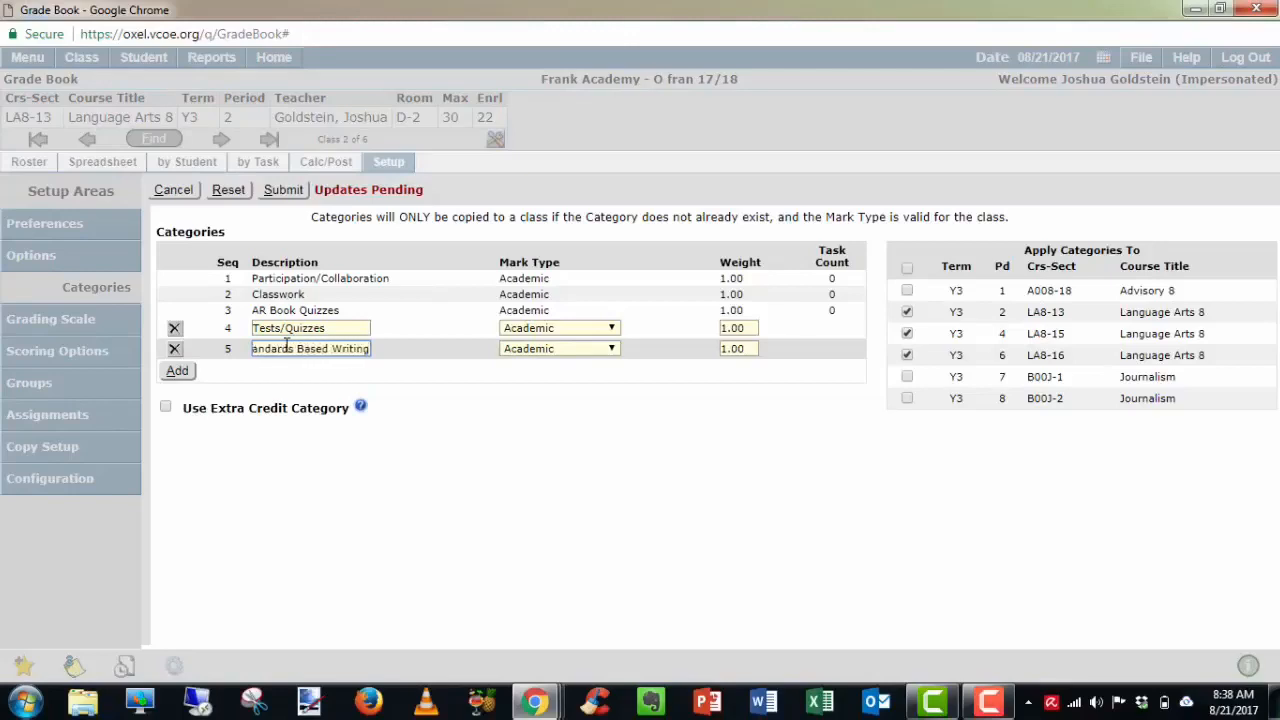
pyautogui.click(177, 371)
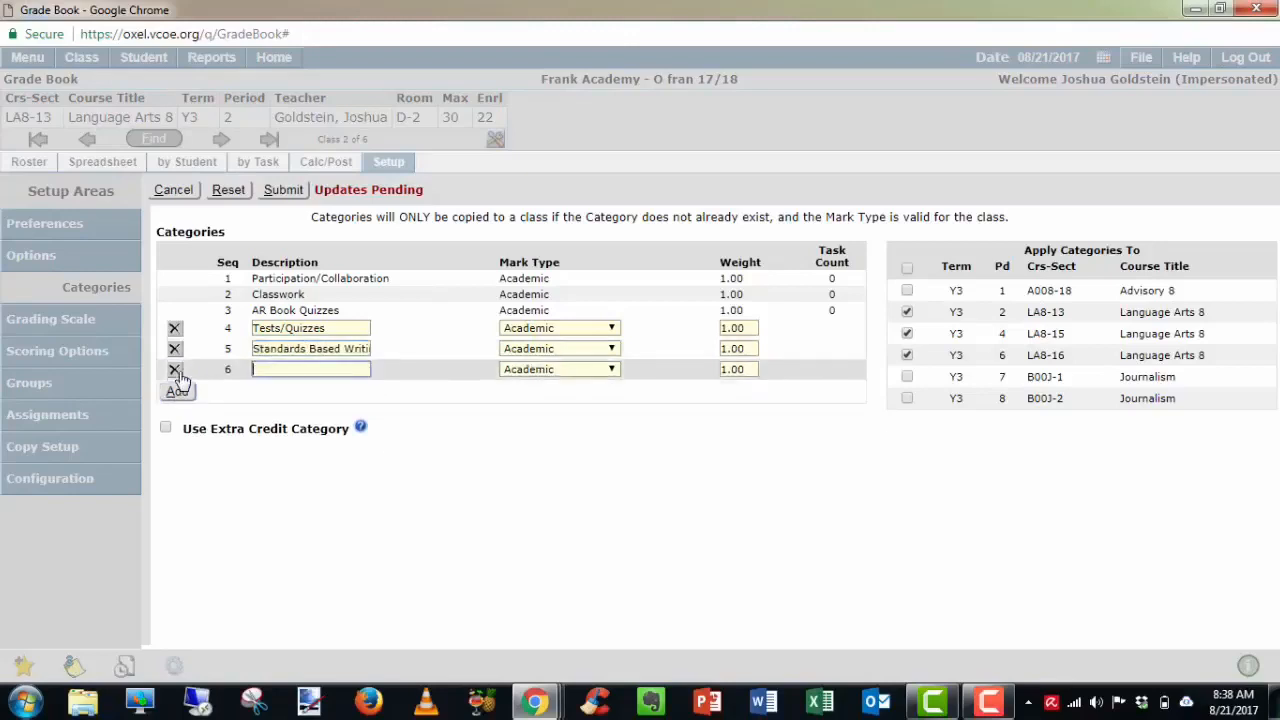
pyautogui.click(175, 370)
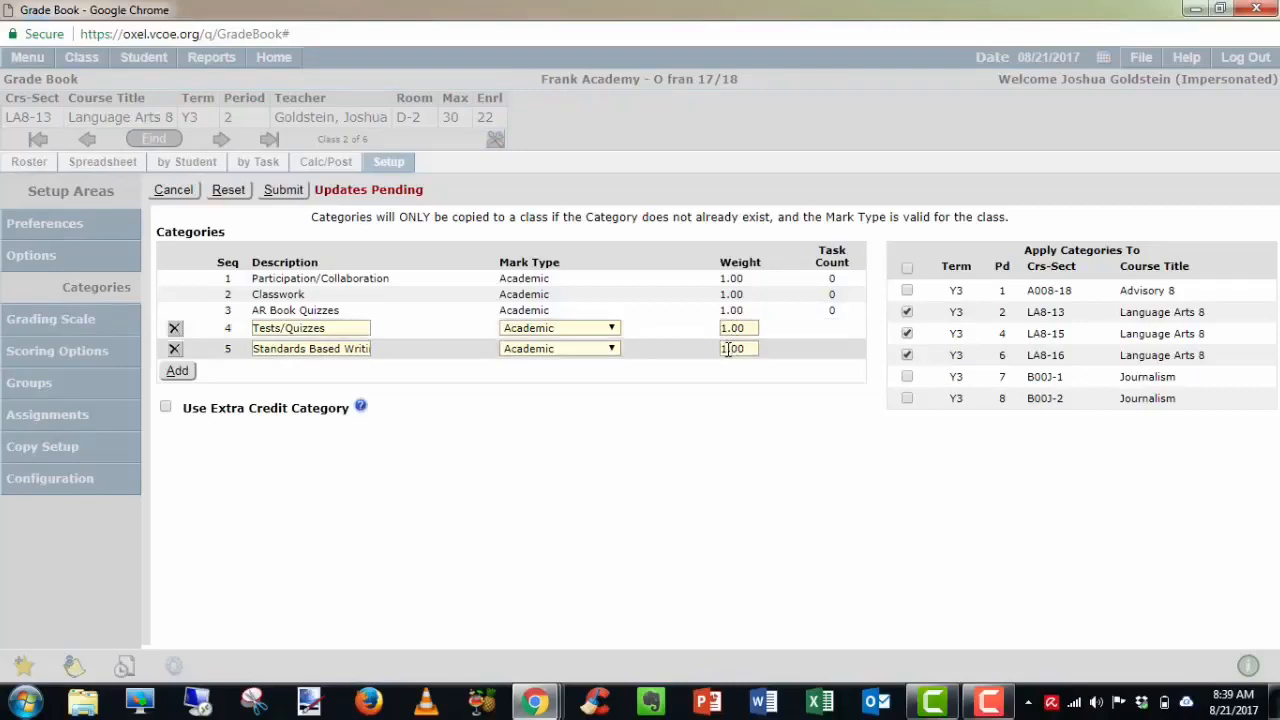
pyautogui.moveTo(728, 348); pyautogui.dragTo(714, 358)
pyautogui.moveTo(728, 349); pyautogui.dragTo(716, 357)
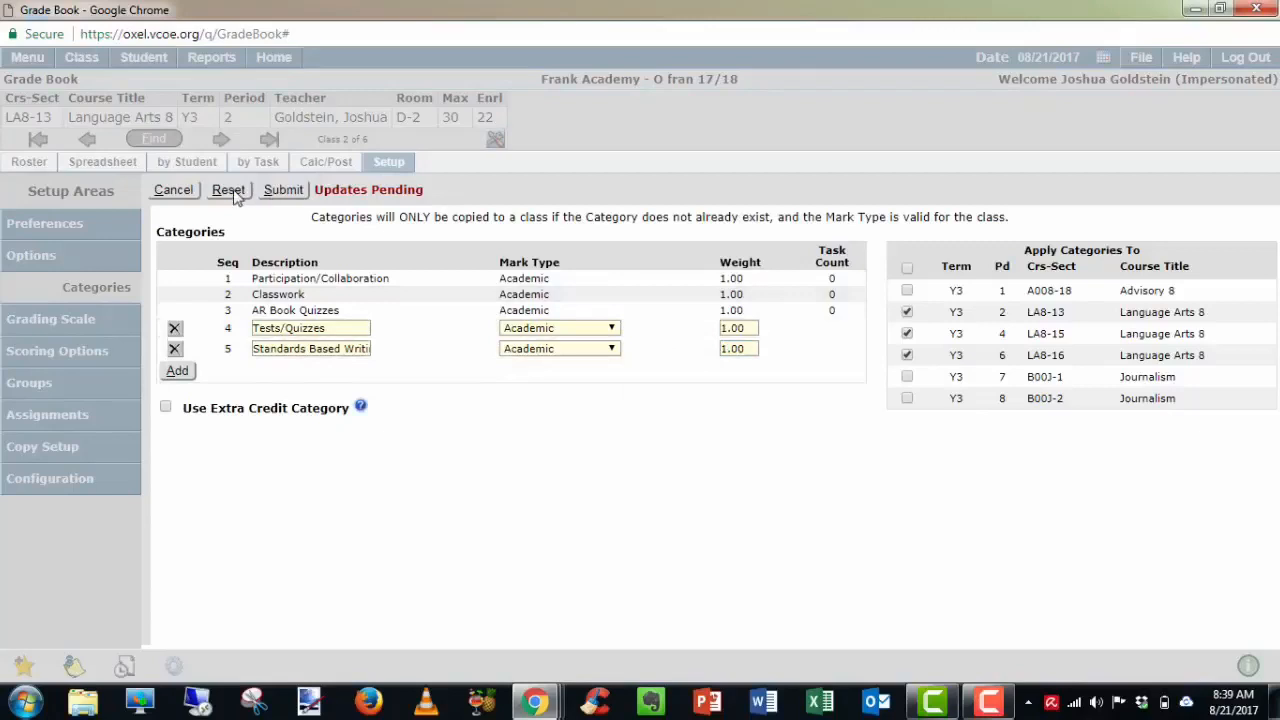
# Submit the pending assignment categories and apply the default grading scale to section LA8-16
pyautogui.click(284, 191)
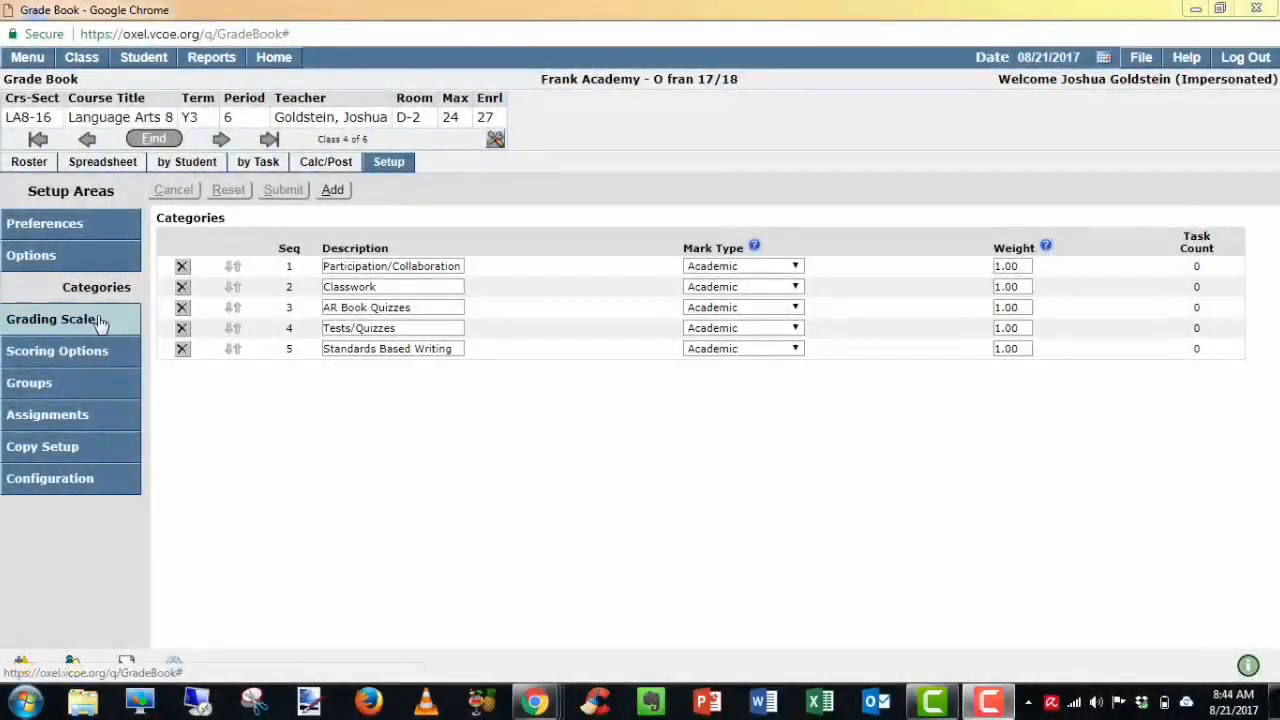
pyautogui.click(96, 324)
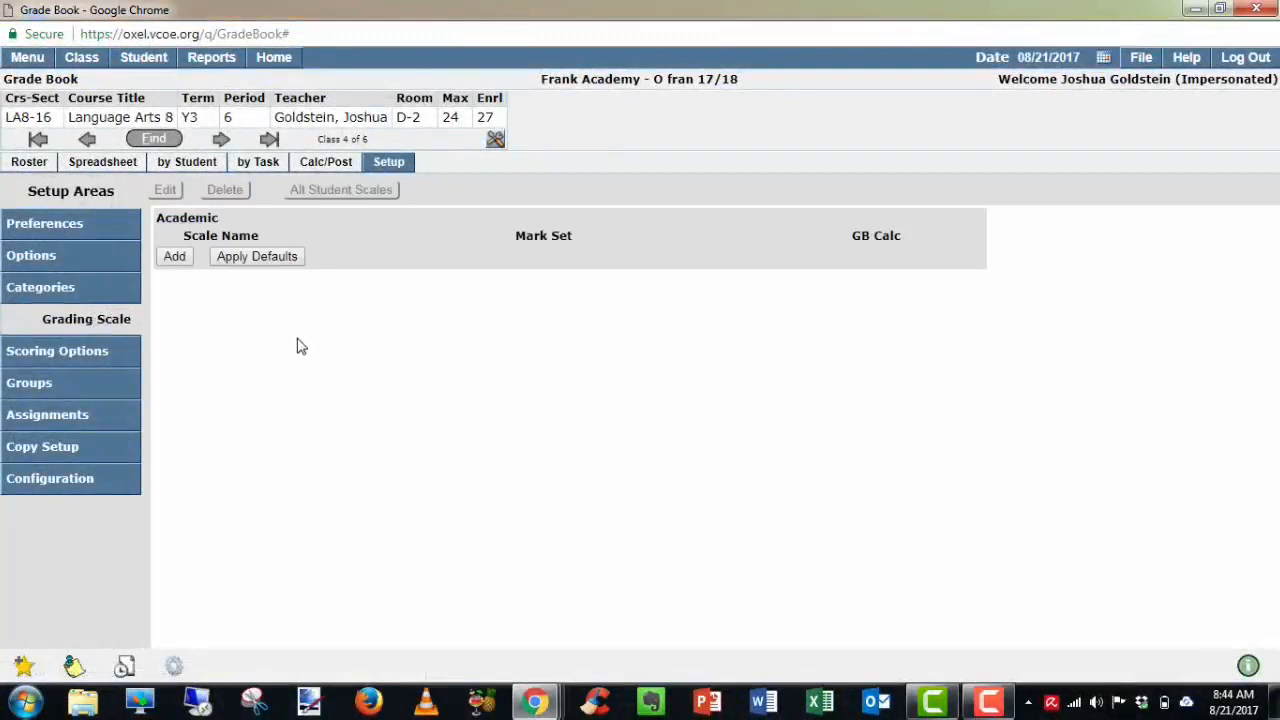
pyautogui.click(257, 257)
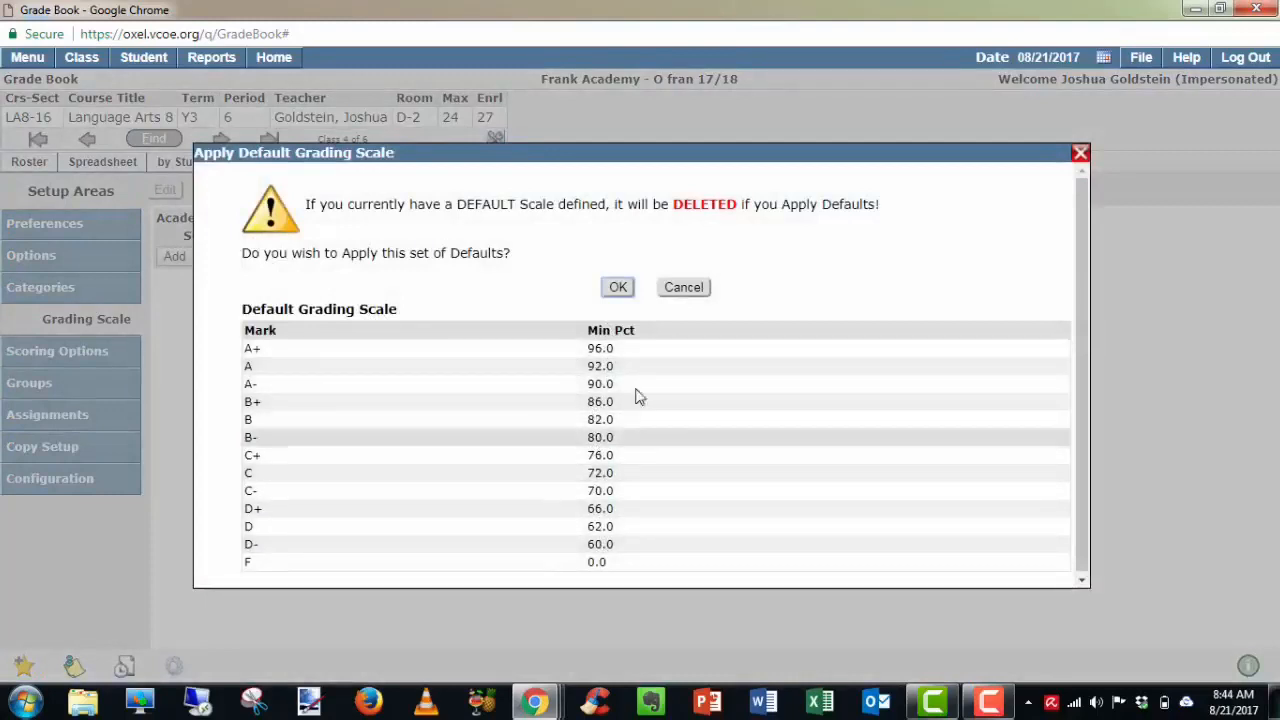
pyautogui.click(618, 288)
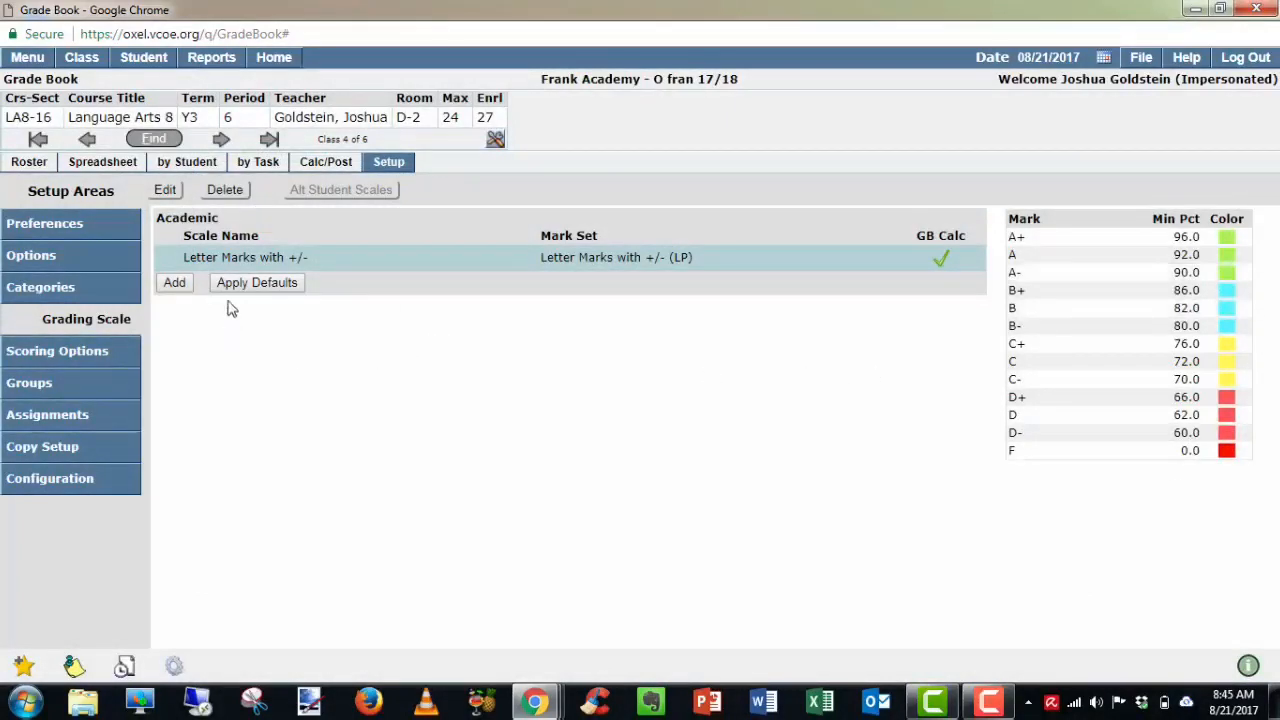
# Examine the editable minimum percentages and colors of the Letter Marks with +/- grading scale, and leave without changing them
pyautogui.click(164, 191)
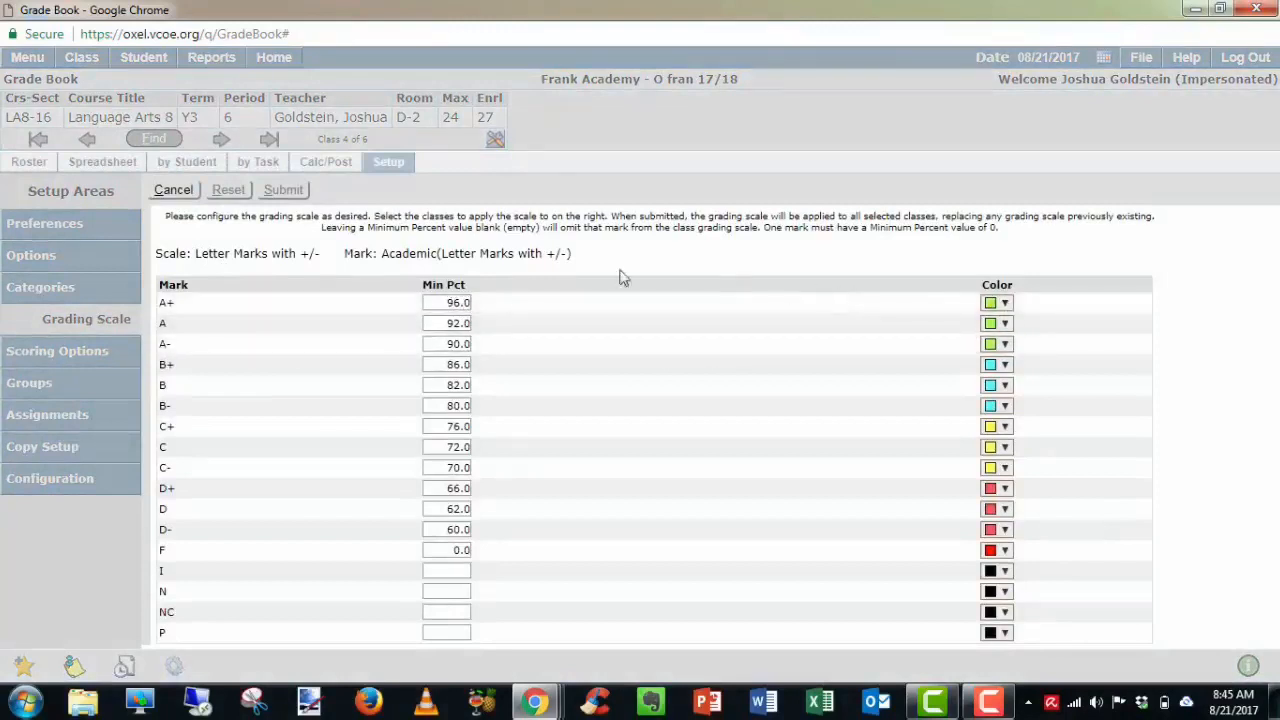
pyautogui.click(173, 190)
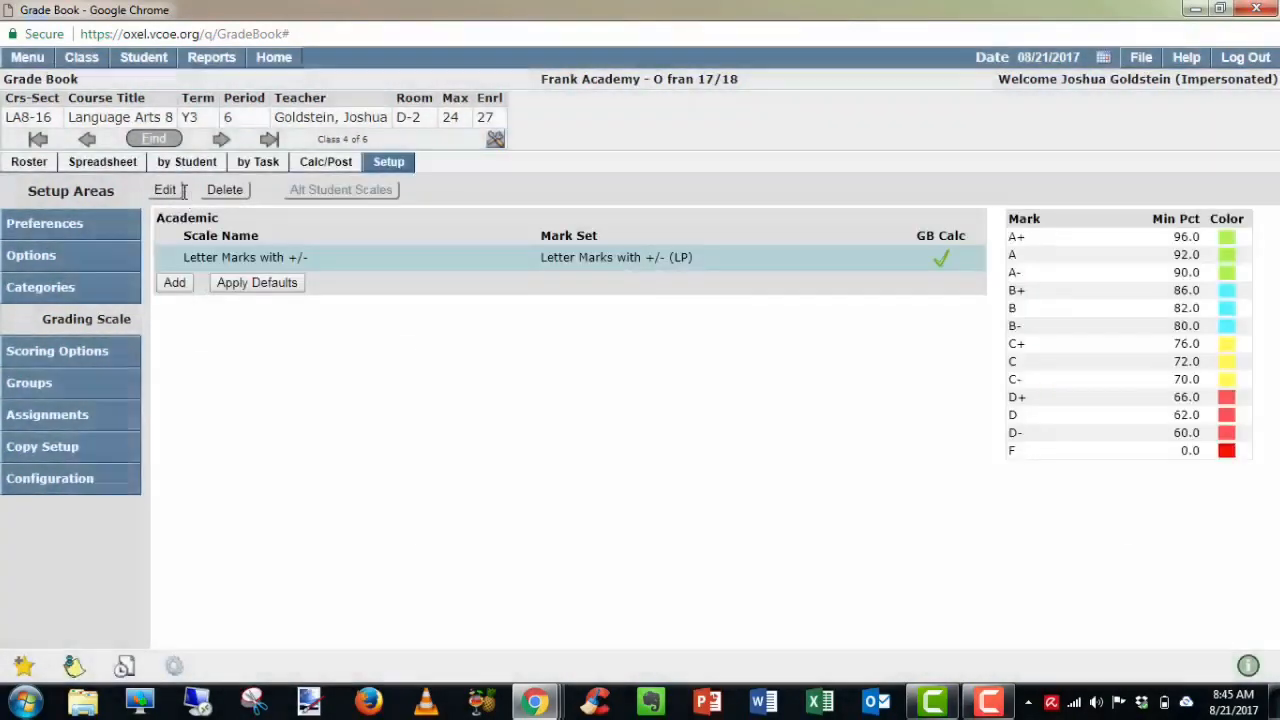
pyautogui.click(176, 287)
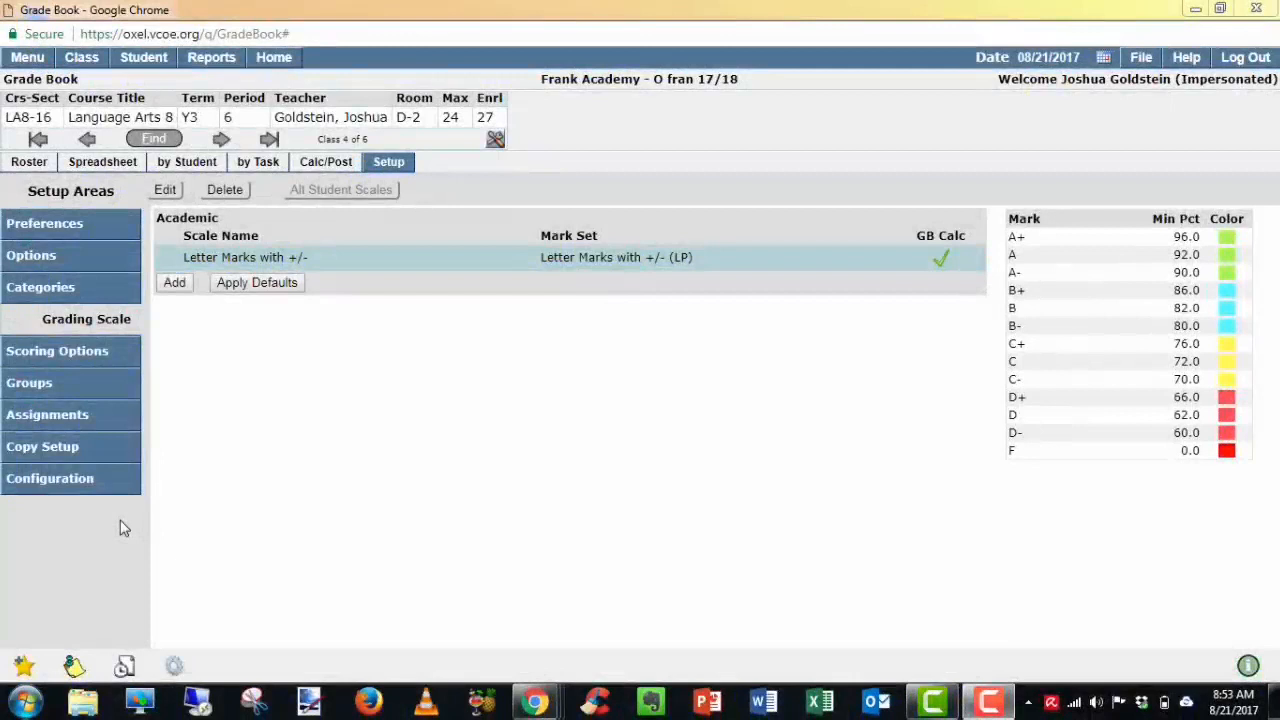
# Apply the fran Default set of scoring options to section LA8-16
pyautogui.click(88, 362)
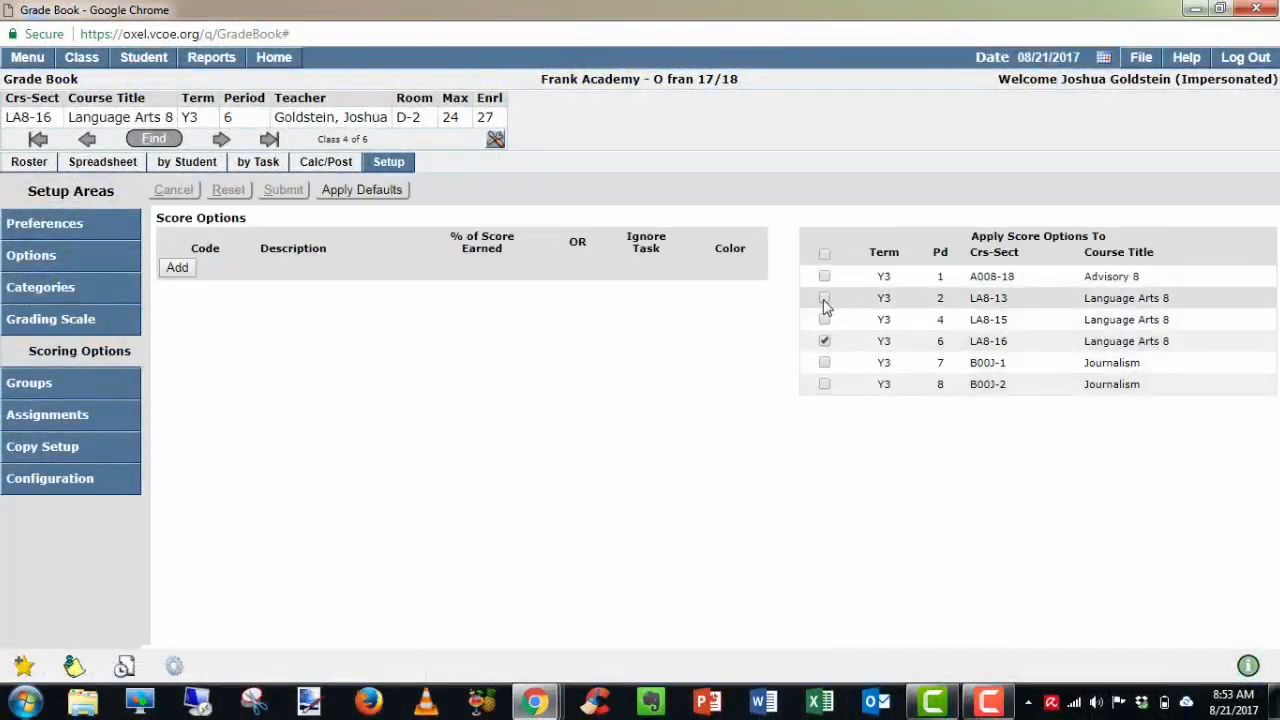
pyautogui.click(177, 268)
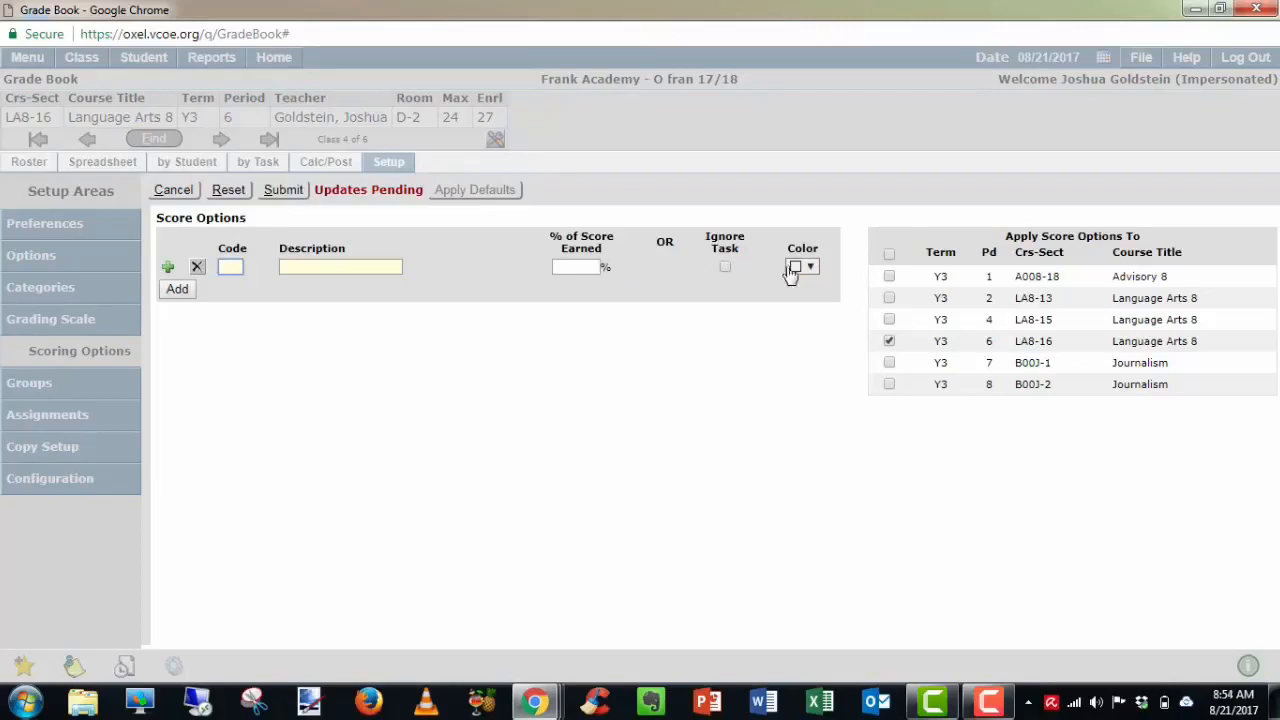
pyautogui.click(176, 191)
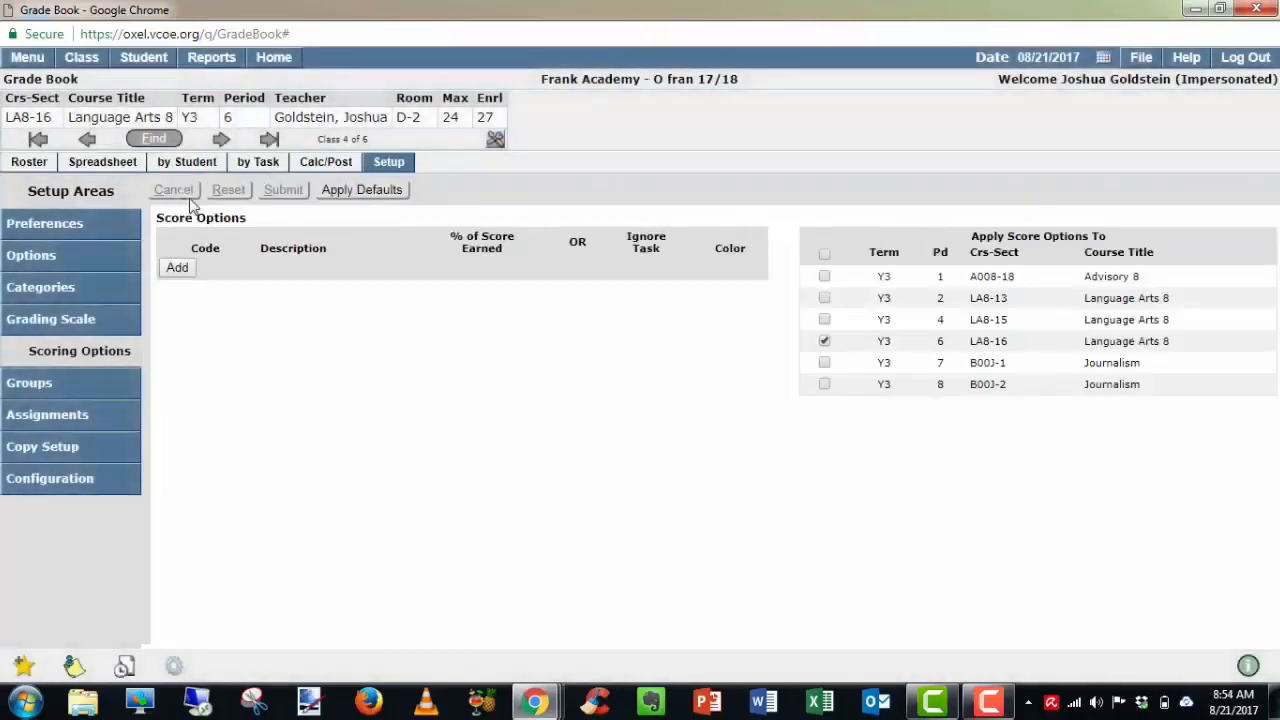
pyautogui.click(374, 195)
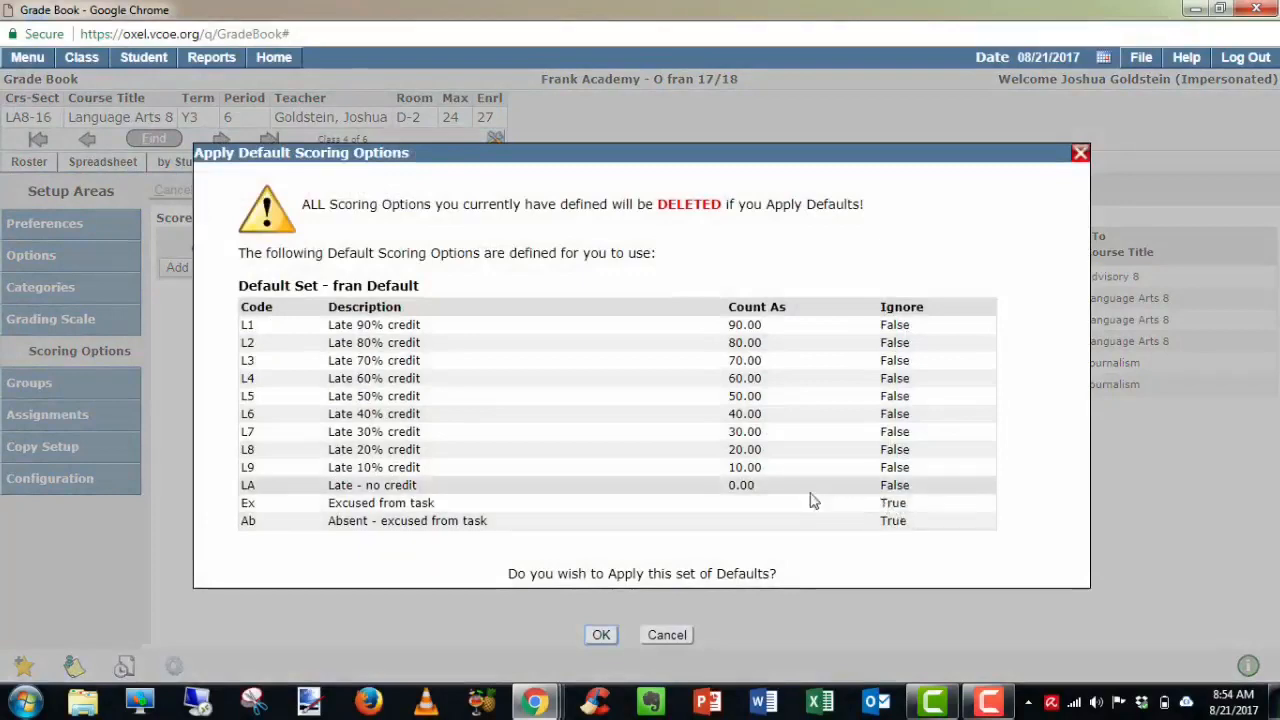
pyautogui.click(599, 635)
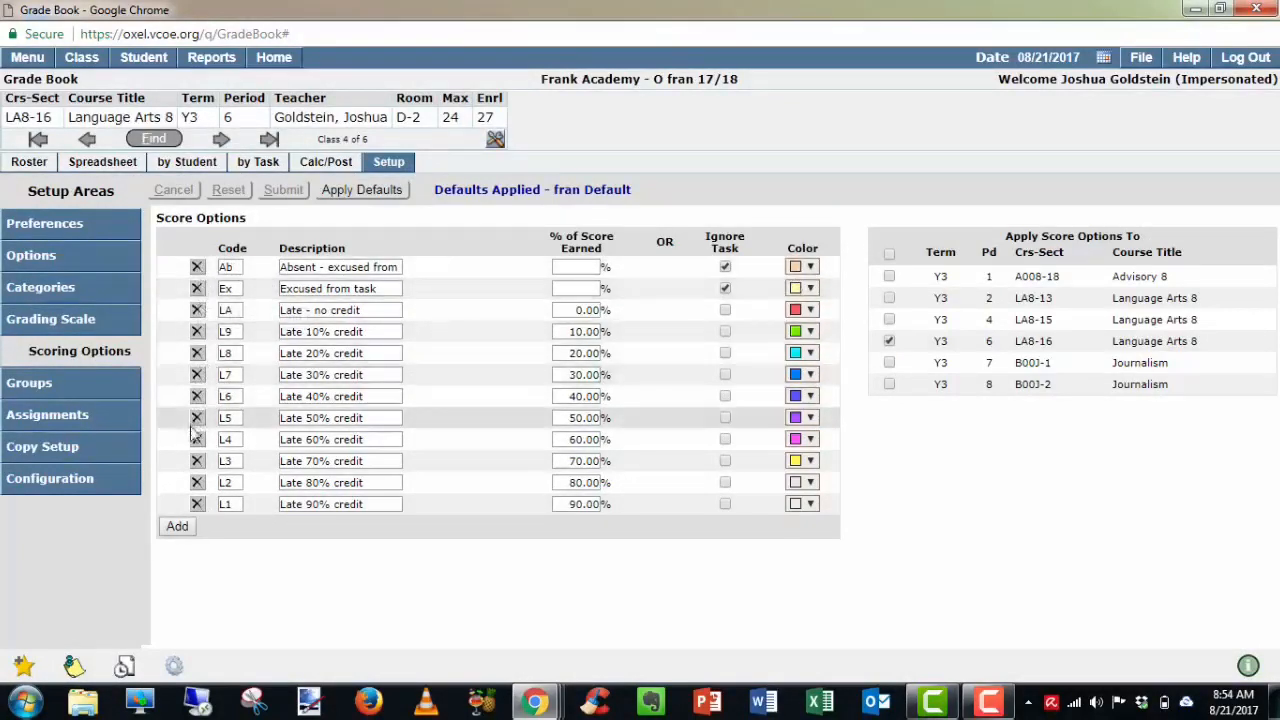
# Apply the scoring options to sections LA8-13 and LA8-15 as well and submit them, without adding another option row
pyautogui.click(177, 528)
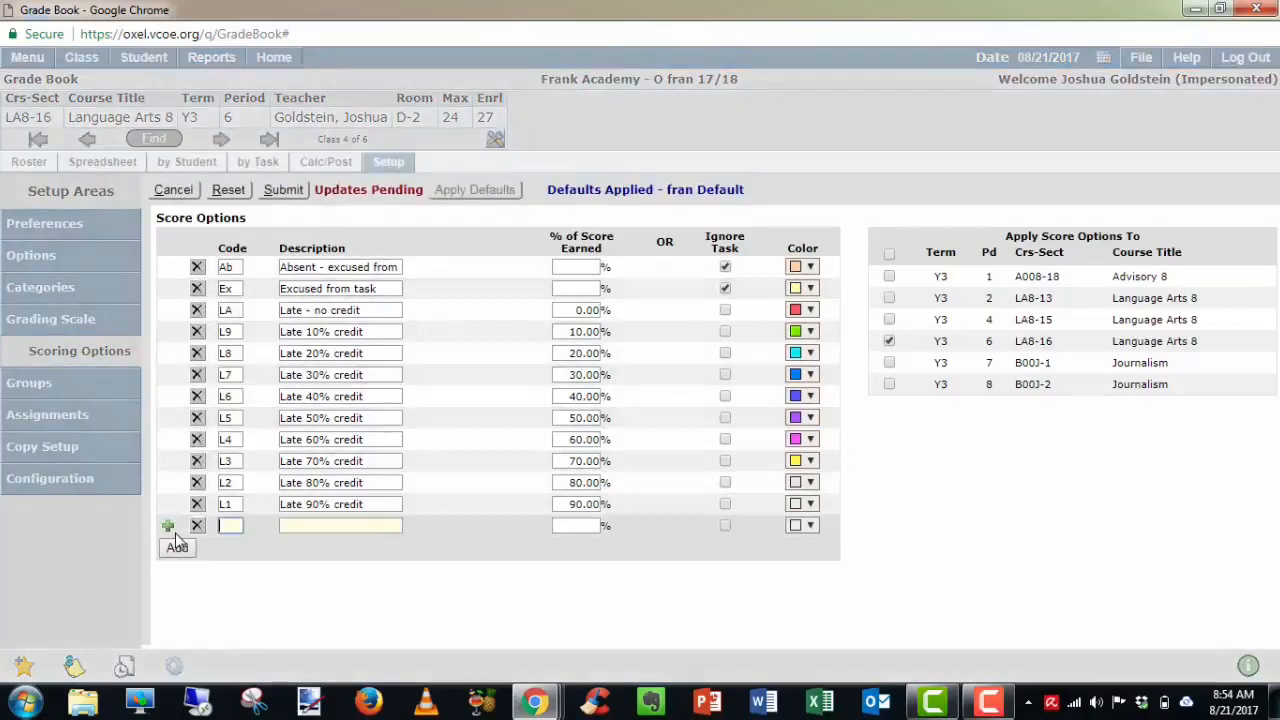
pyautogui.click(178, 192)
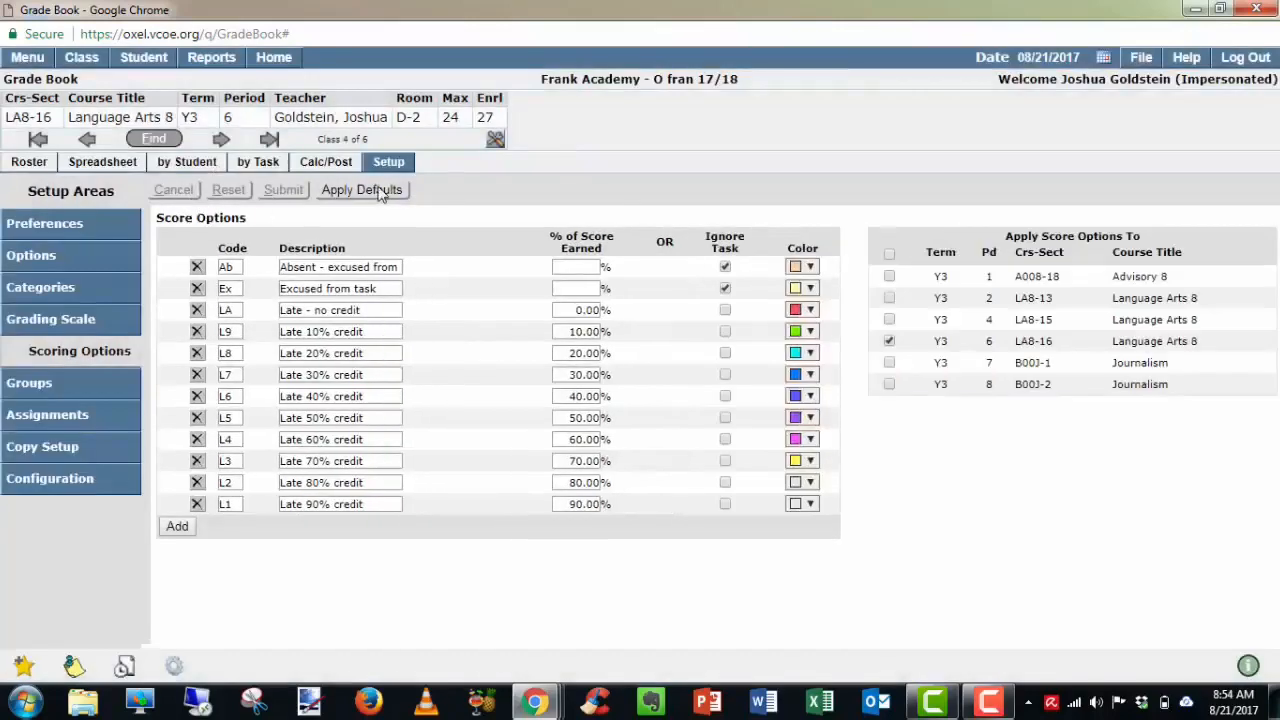
pyautogui.click(890, 299)
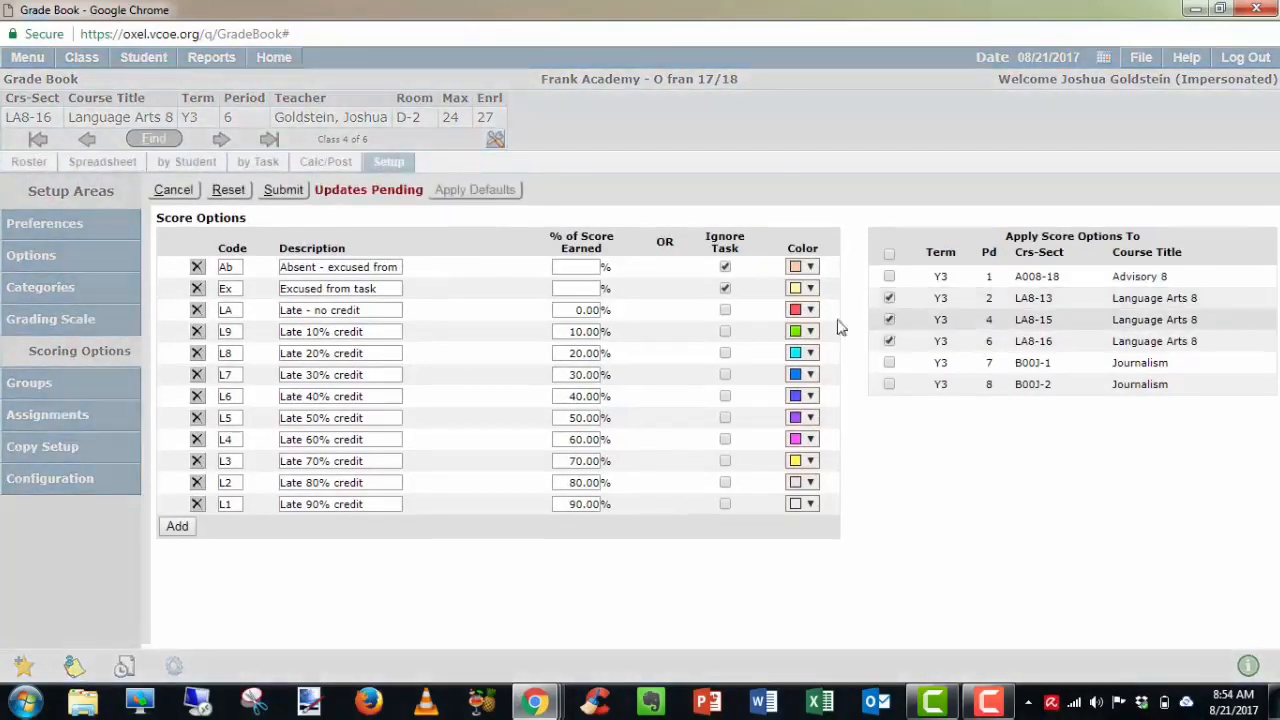
pyautogui.click(284, 192)
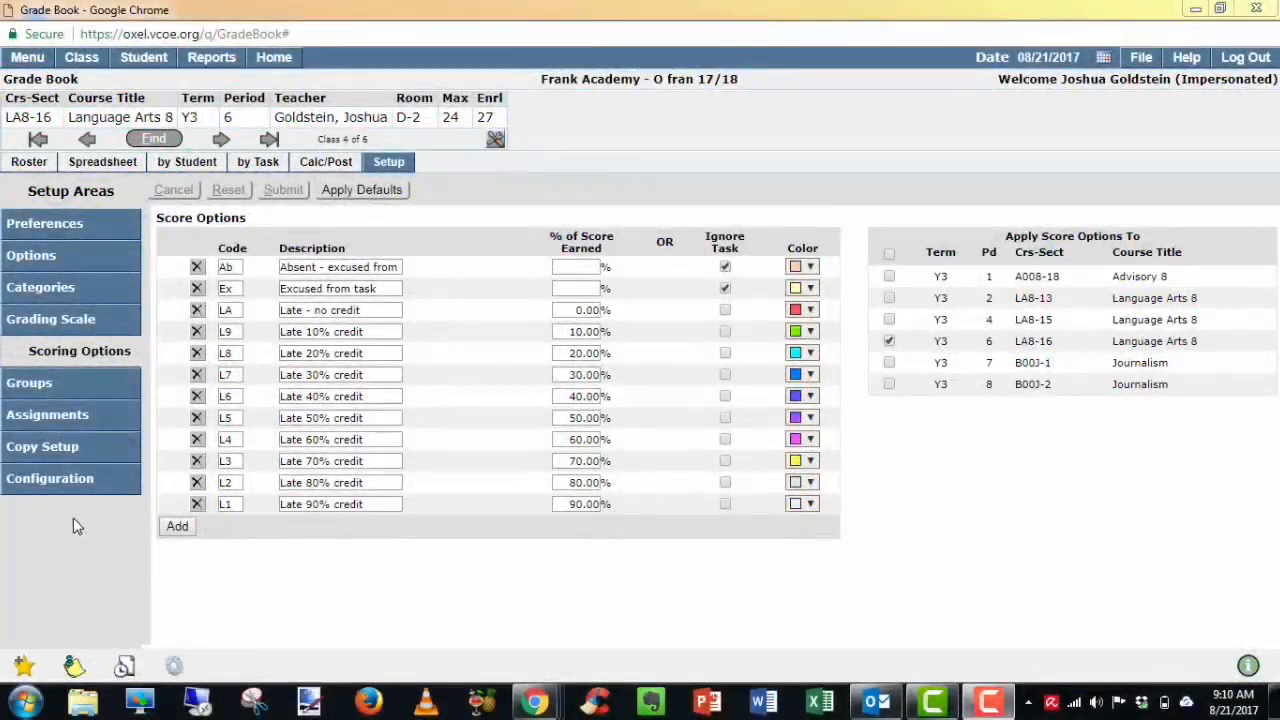
# Apply the fran Default groups to section LA8-16 and set the Modified Curriculum group's color to blue
pyautogui.click(40, 384)
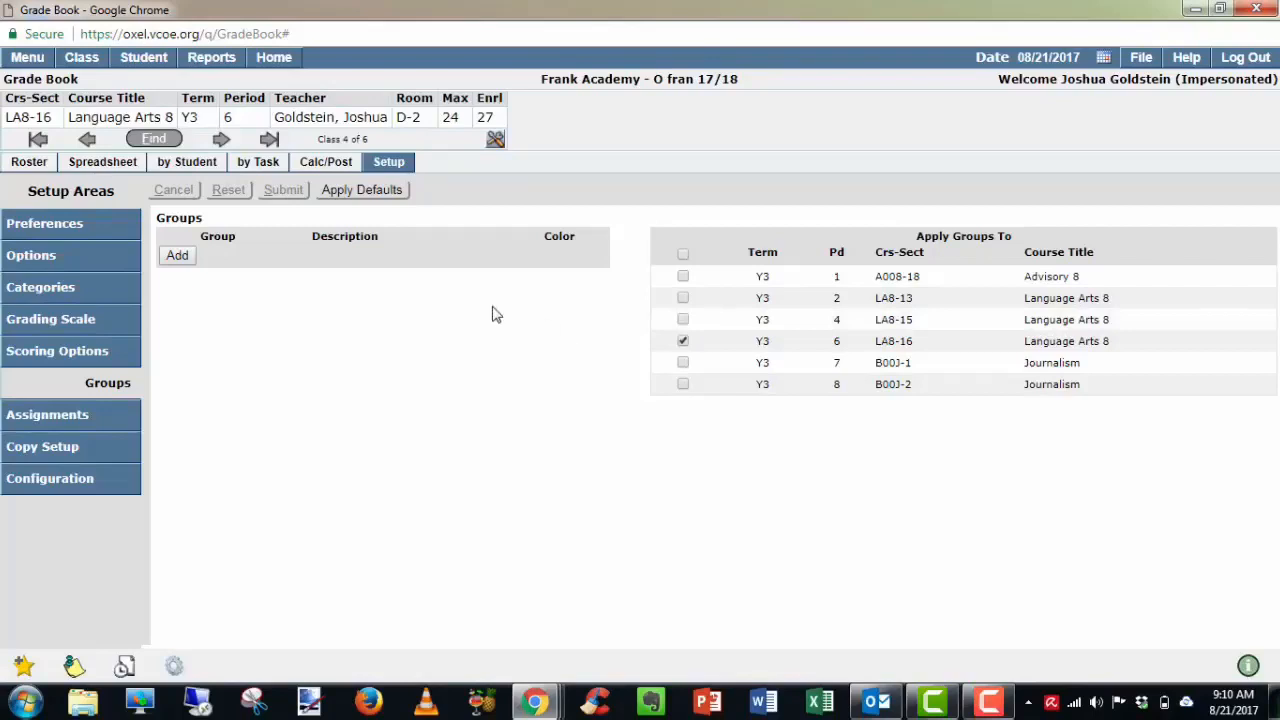
pyautogui.click(180, 258)
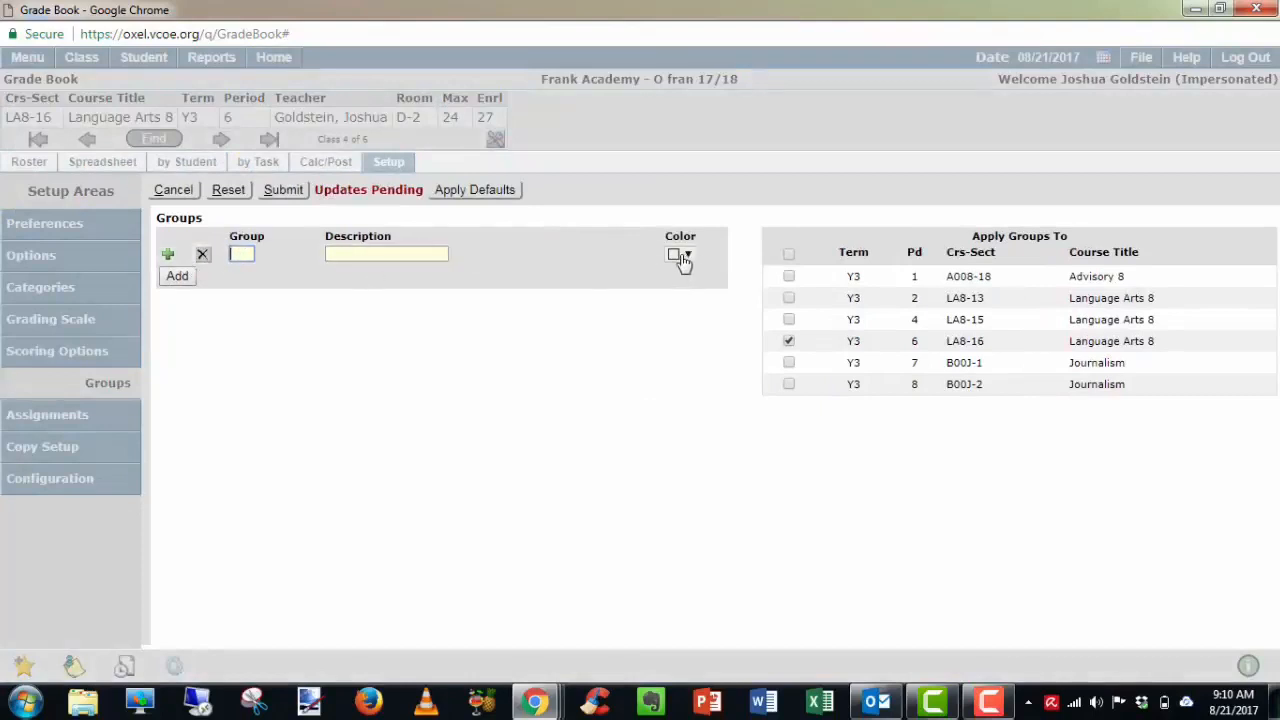
pyautogui.click(177, 191)
pyautogui.click(361, 190)
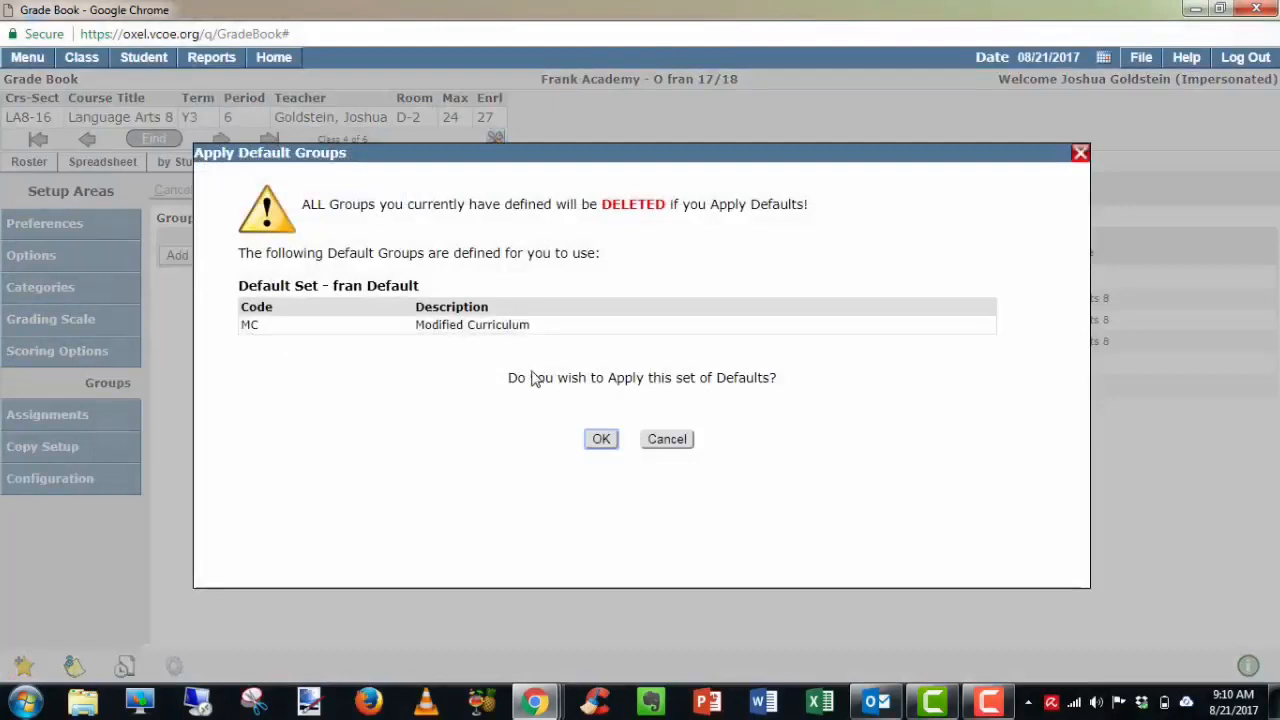
pyautogui.click(601, 440)
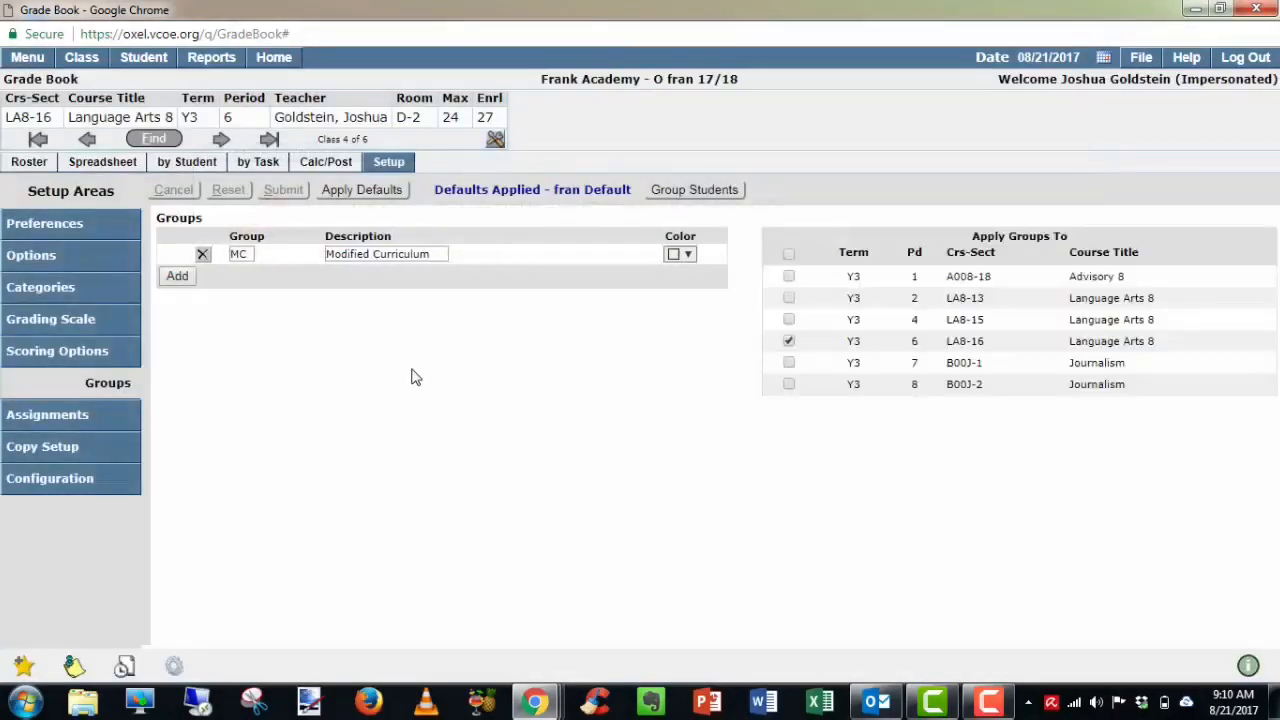
pyautogui.click(686, 256)
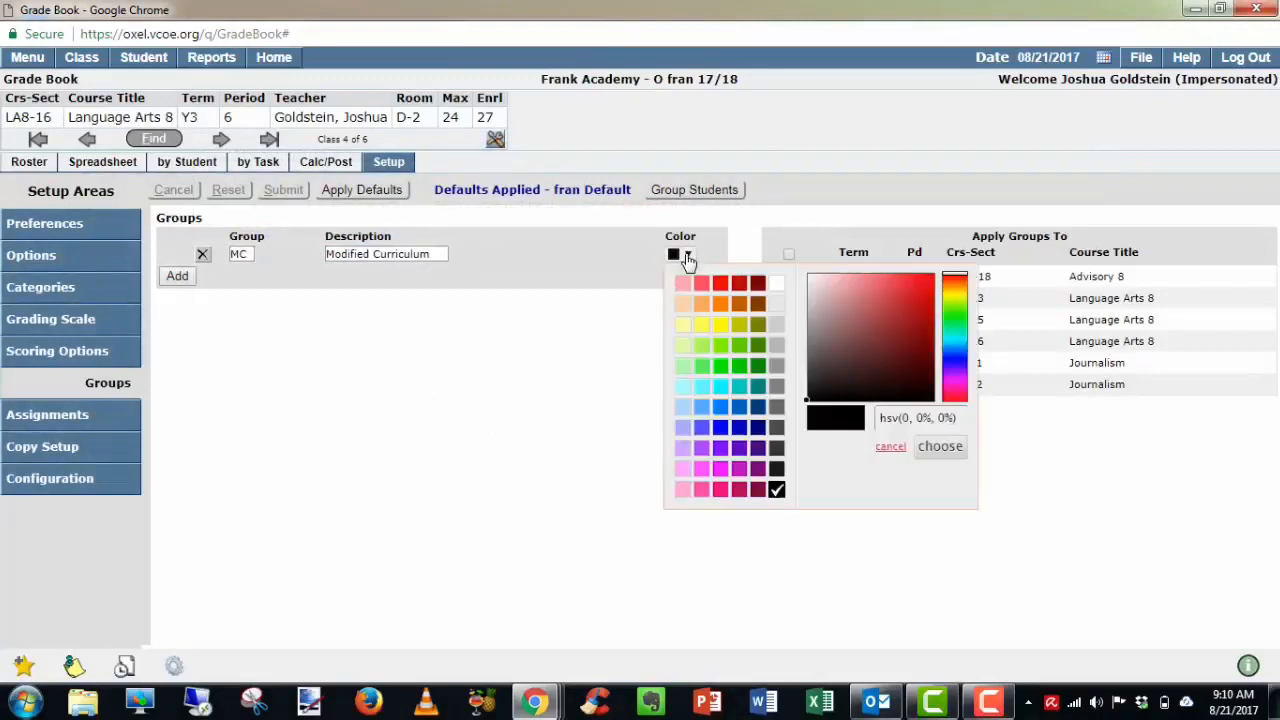
pyautogui.click(703, 428)
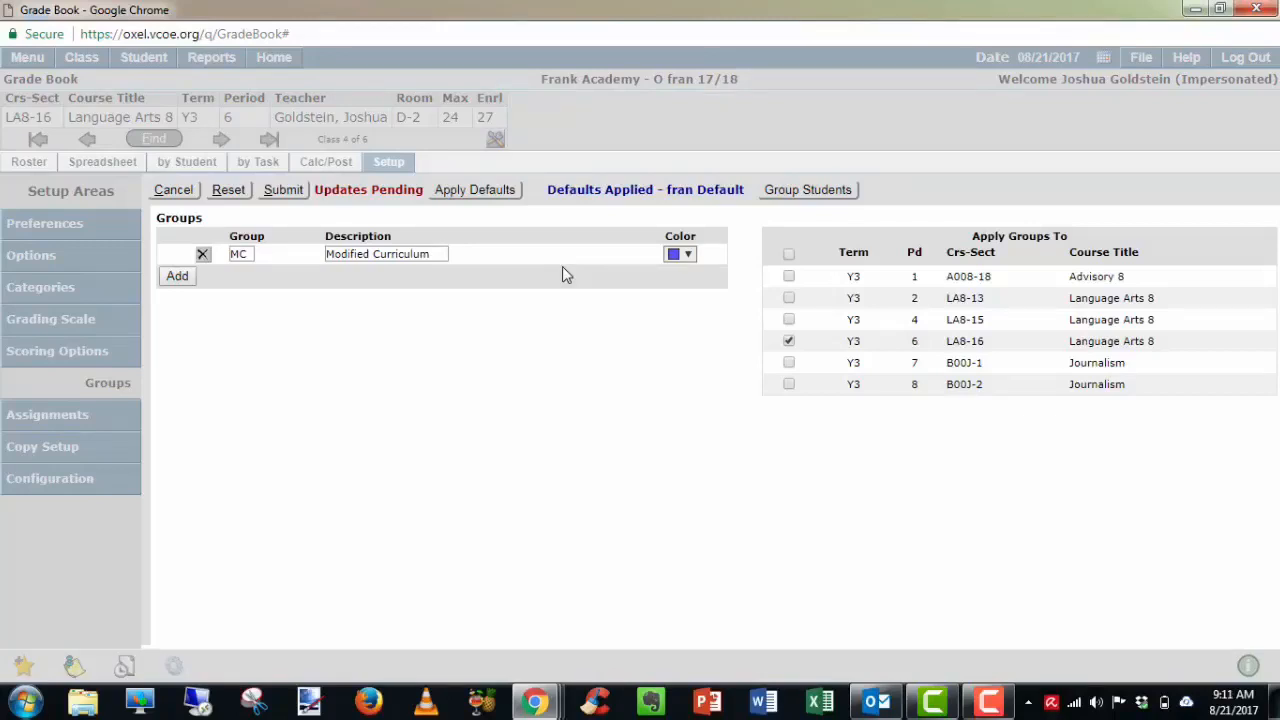
# Assign four students of the class to the Modified Curriculum group, submit the assignment and return to the groups setup
pyautogui.click(808, 190)
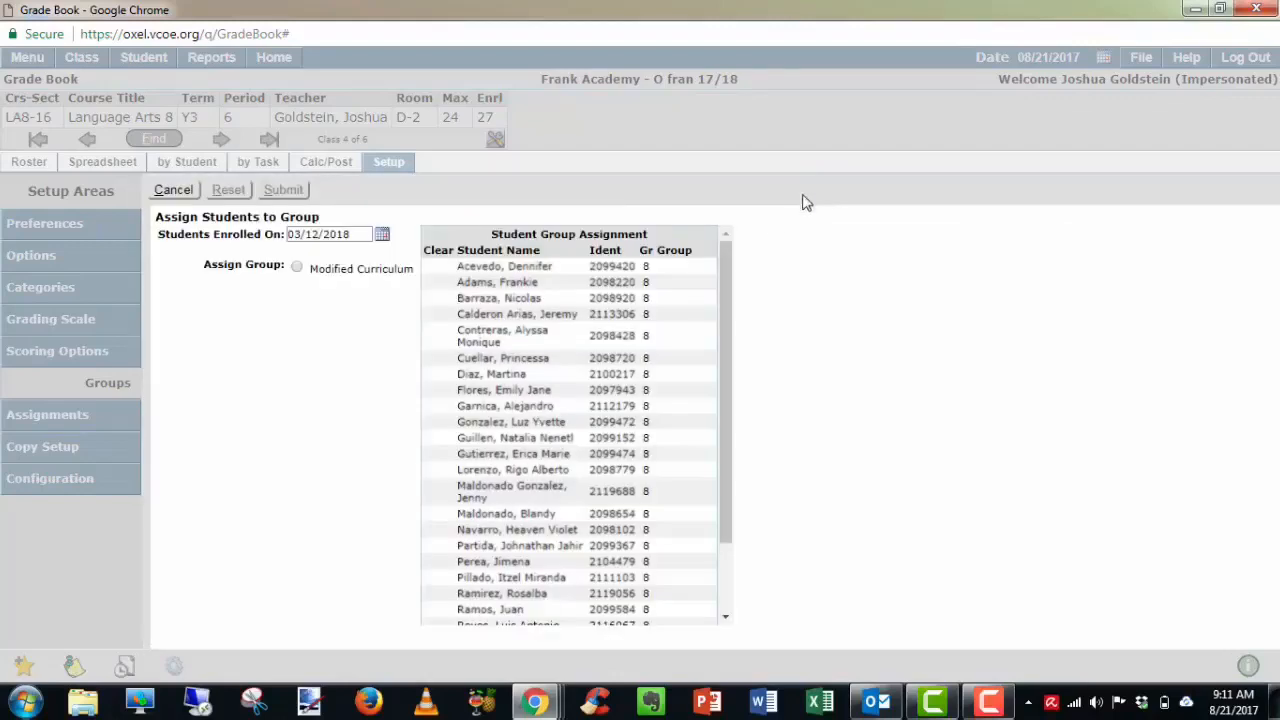
pyautogui.click(297, 269)
pyautogui.click(504, 272)
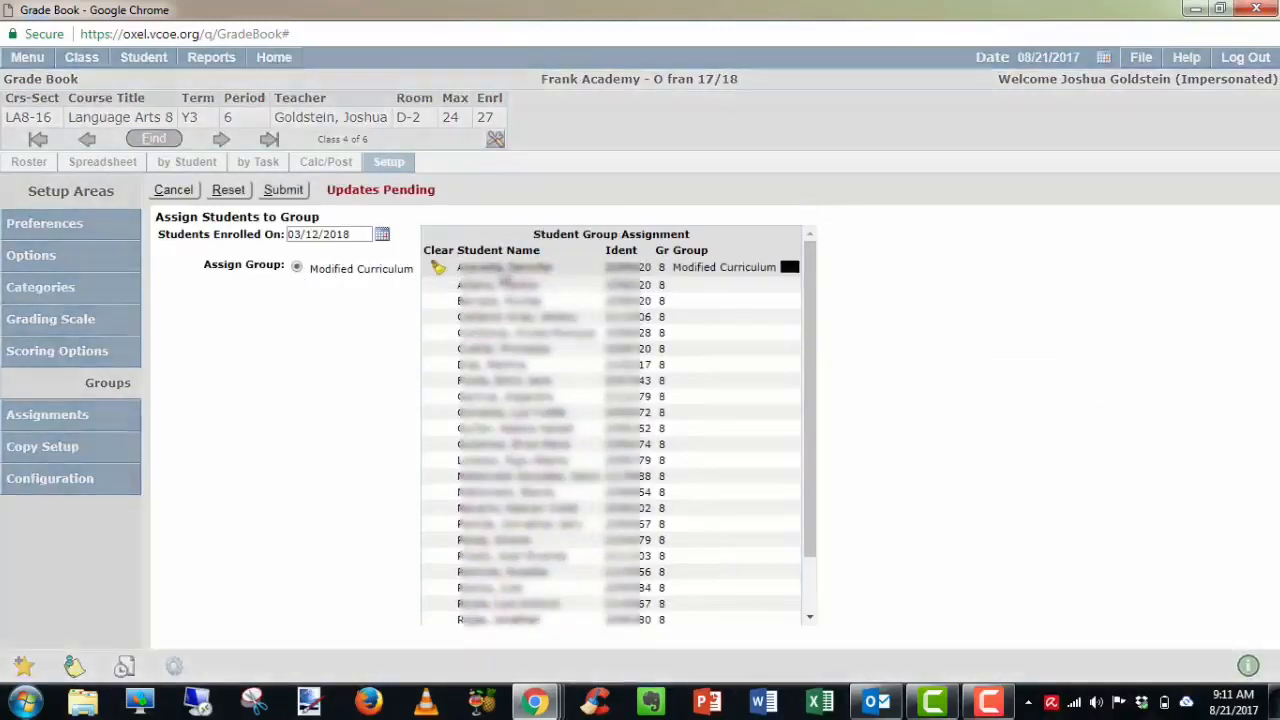
pyautogui.click(504, 303)
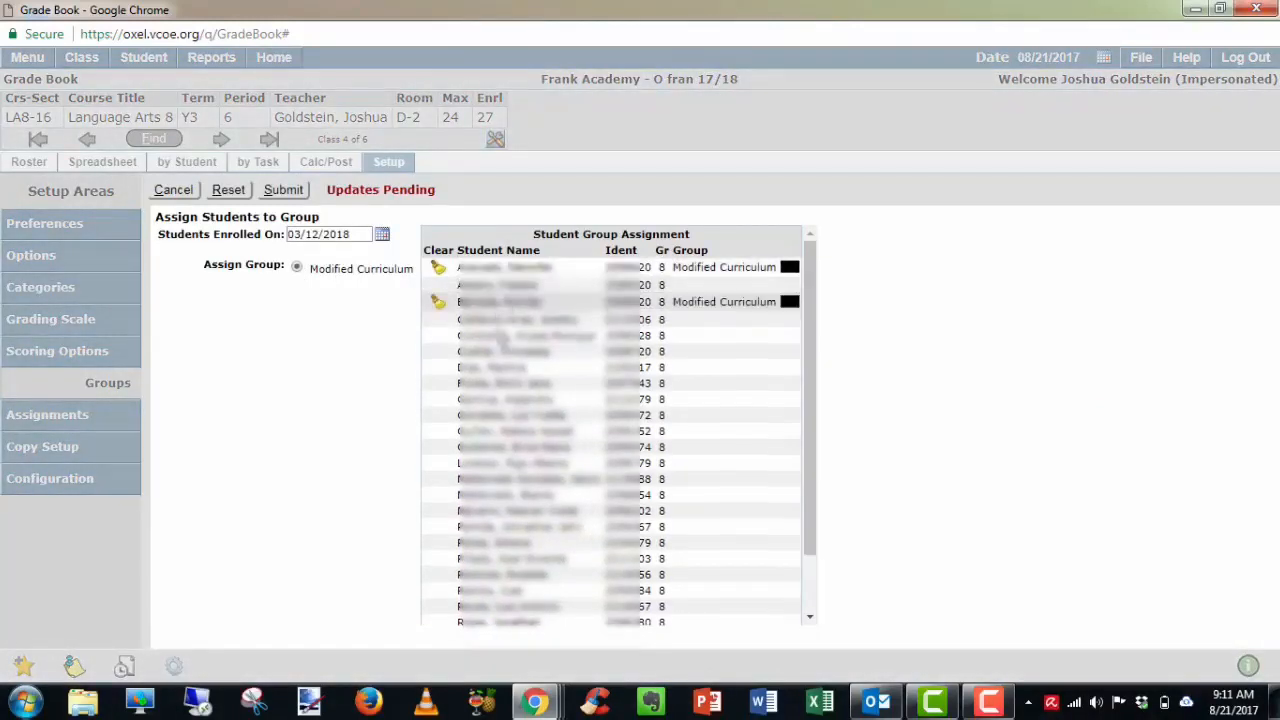
pyautogui.click(505, 414)
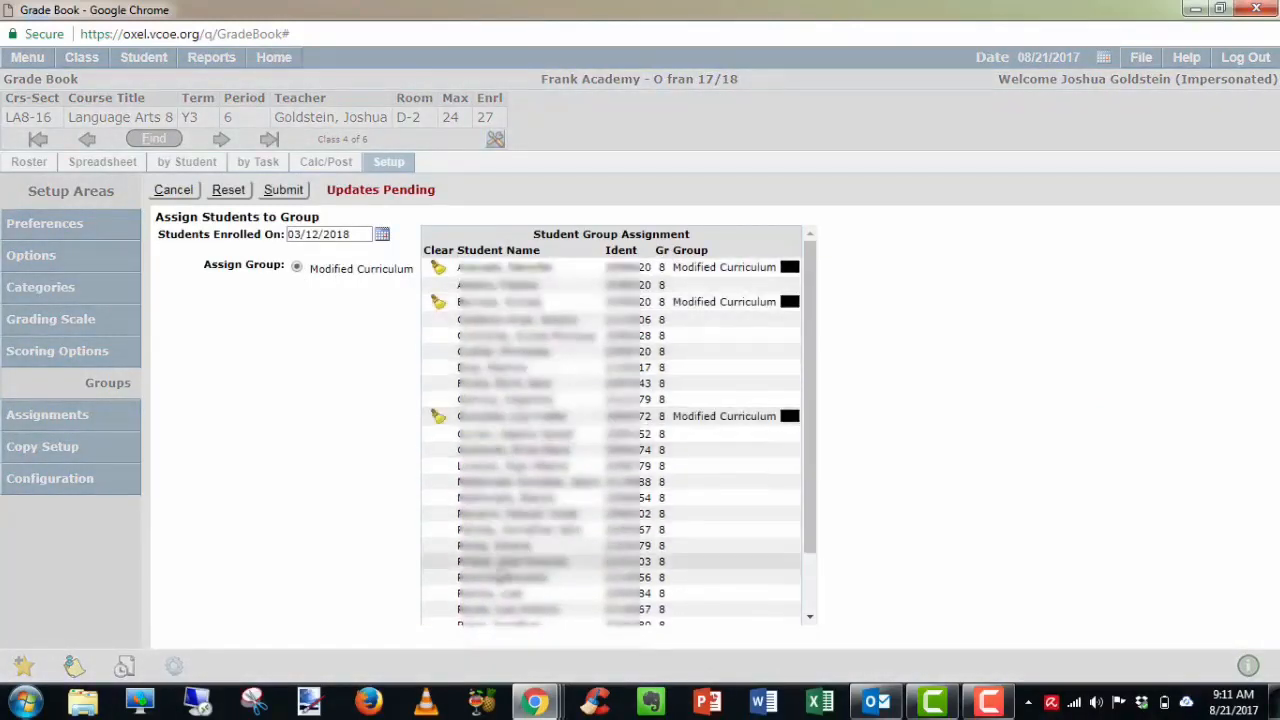
pyautogui.click(500, 577)
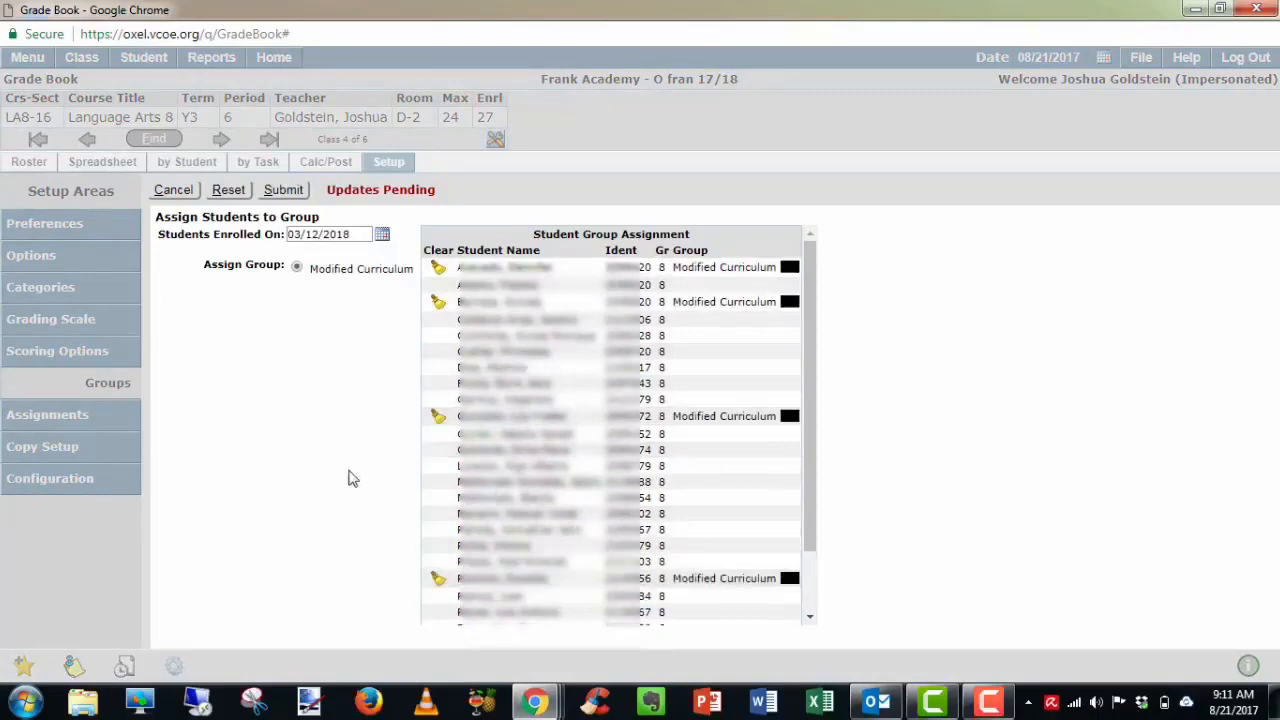
pyautogui.click(284, 190)
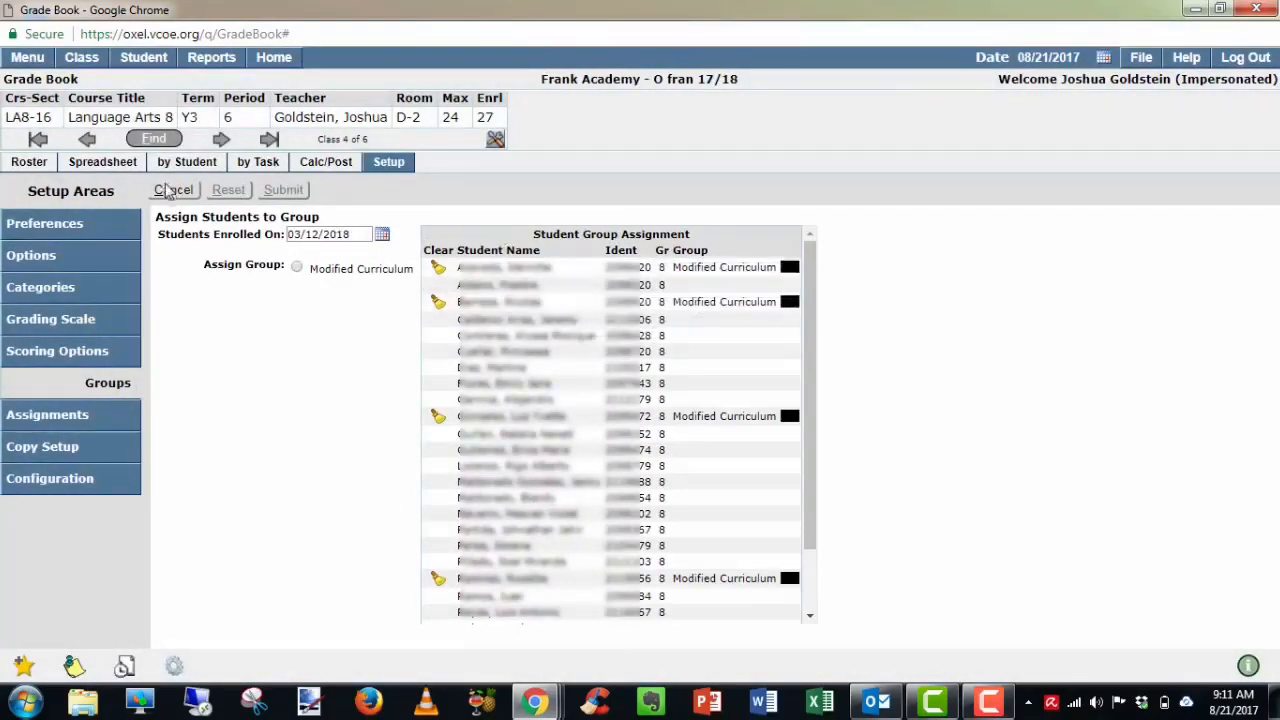
pyautogui.click(105, 388)
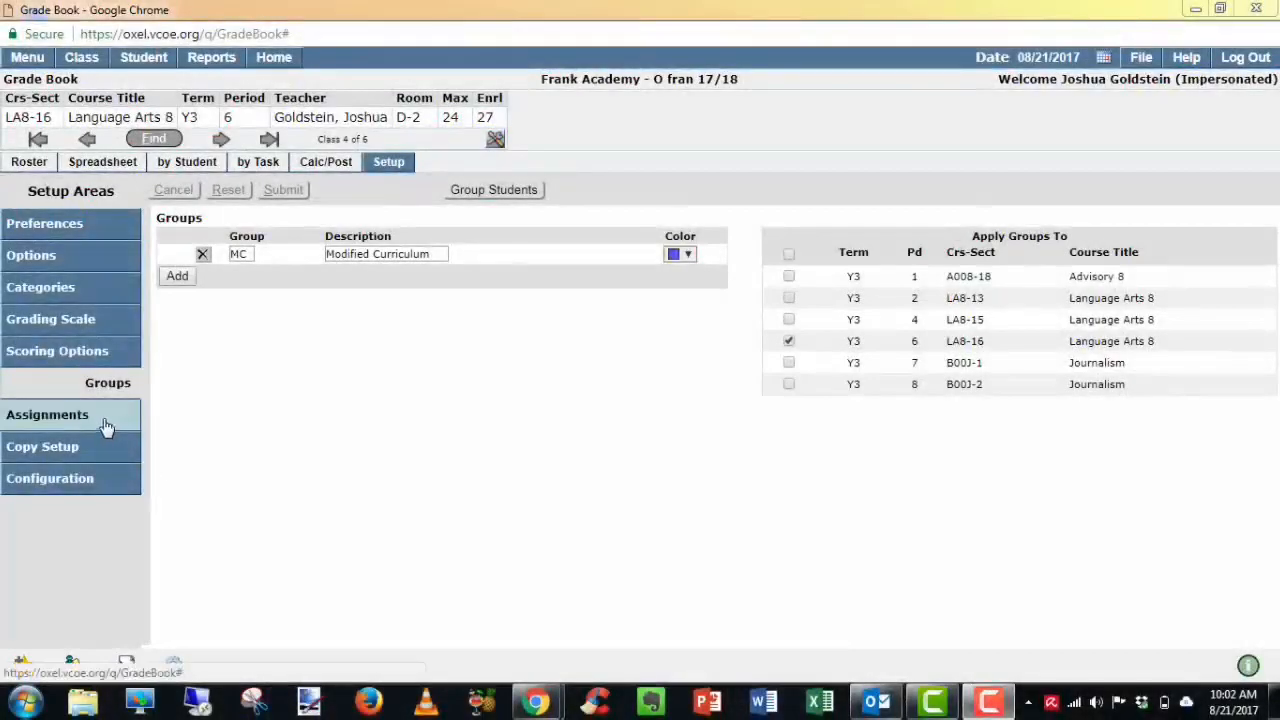
# Start a new assignment and also apply it to sections LA8-13 and LA8-15, leaving the Display On date unchanged
pyautogui.click(94, 424)
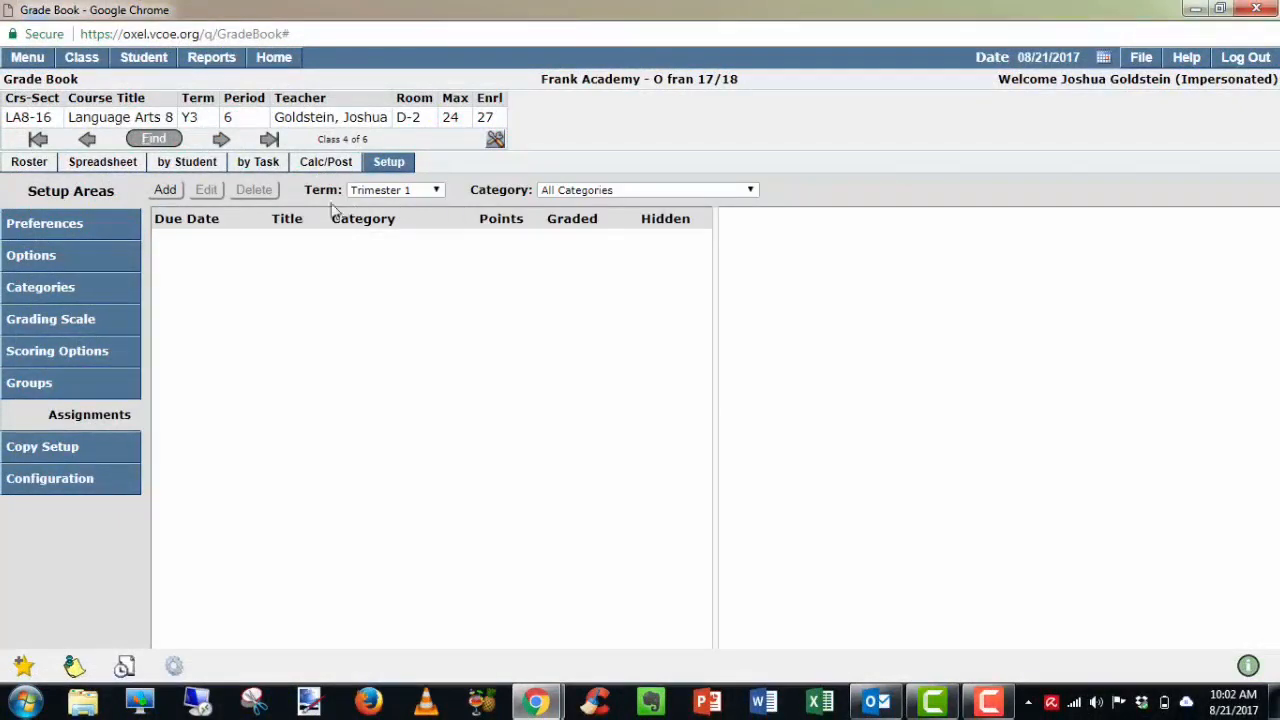
pyautogui.click(166, 192)
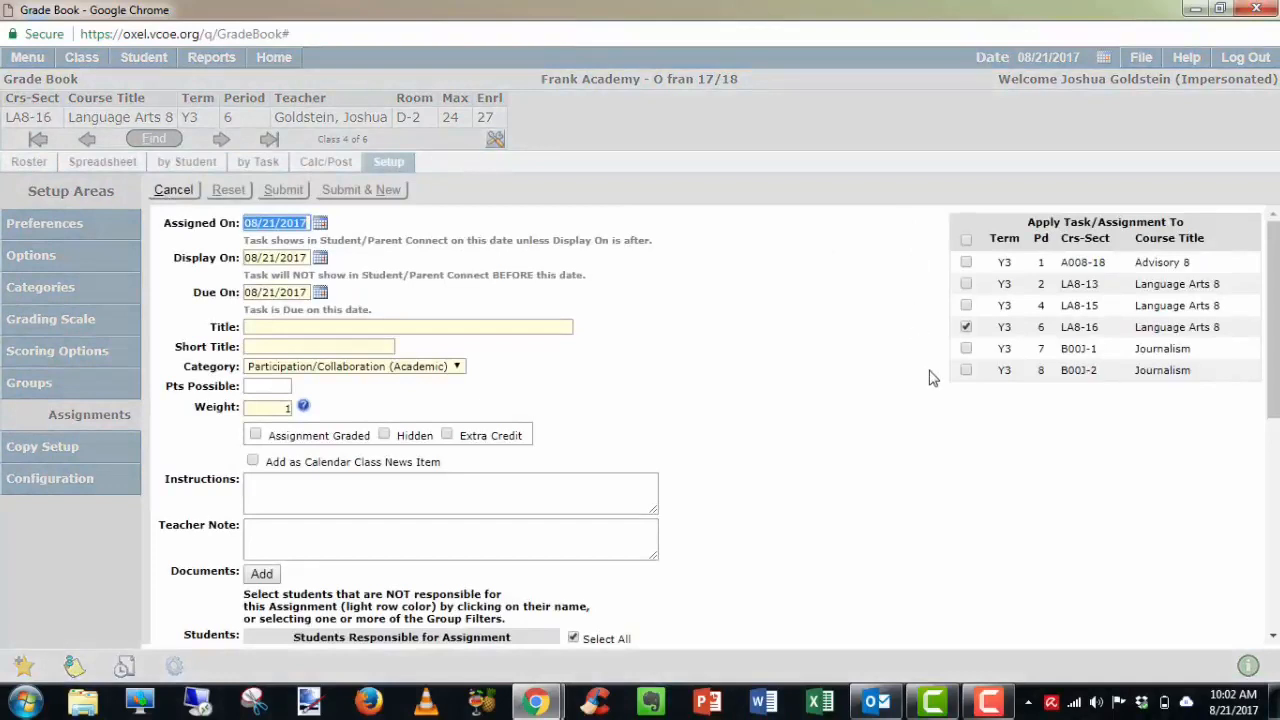
pyautogui.click(966, 285)
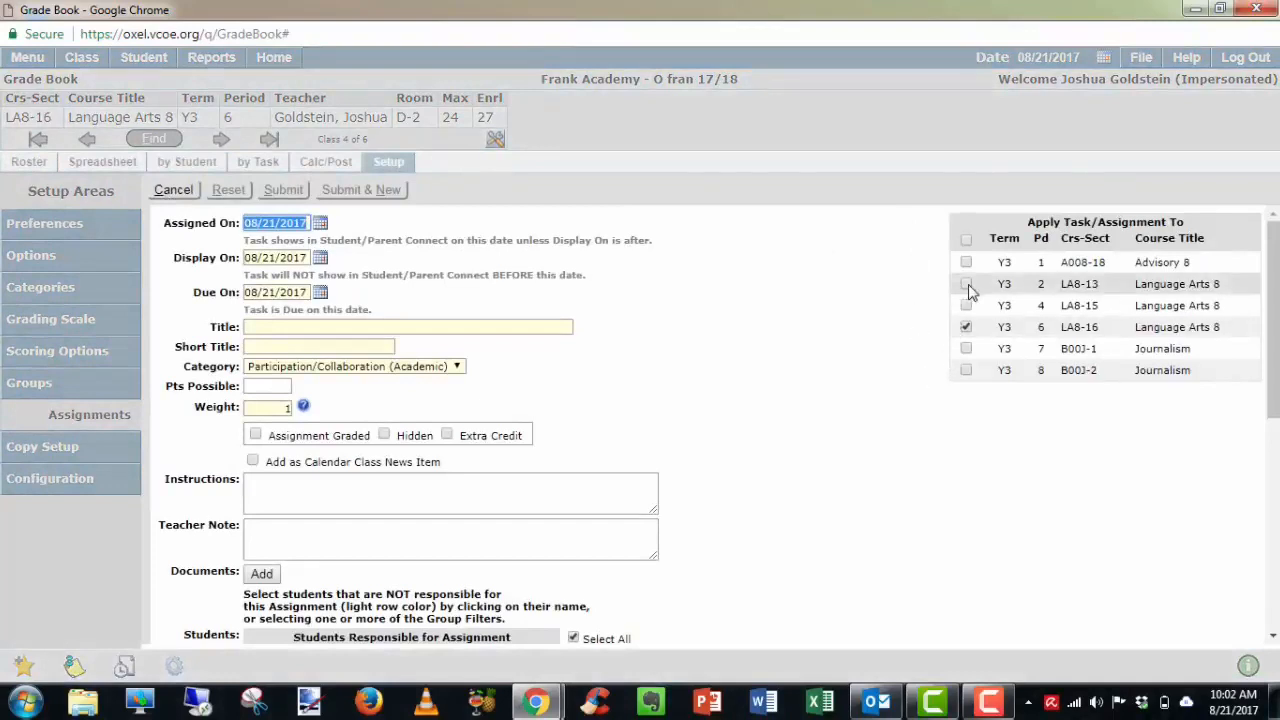
pyautogui.click(966, 306)
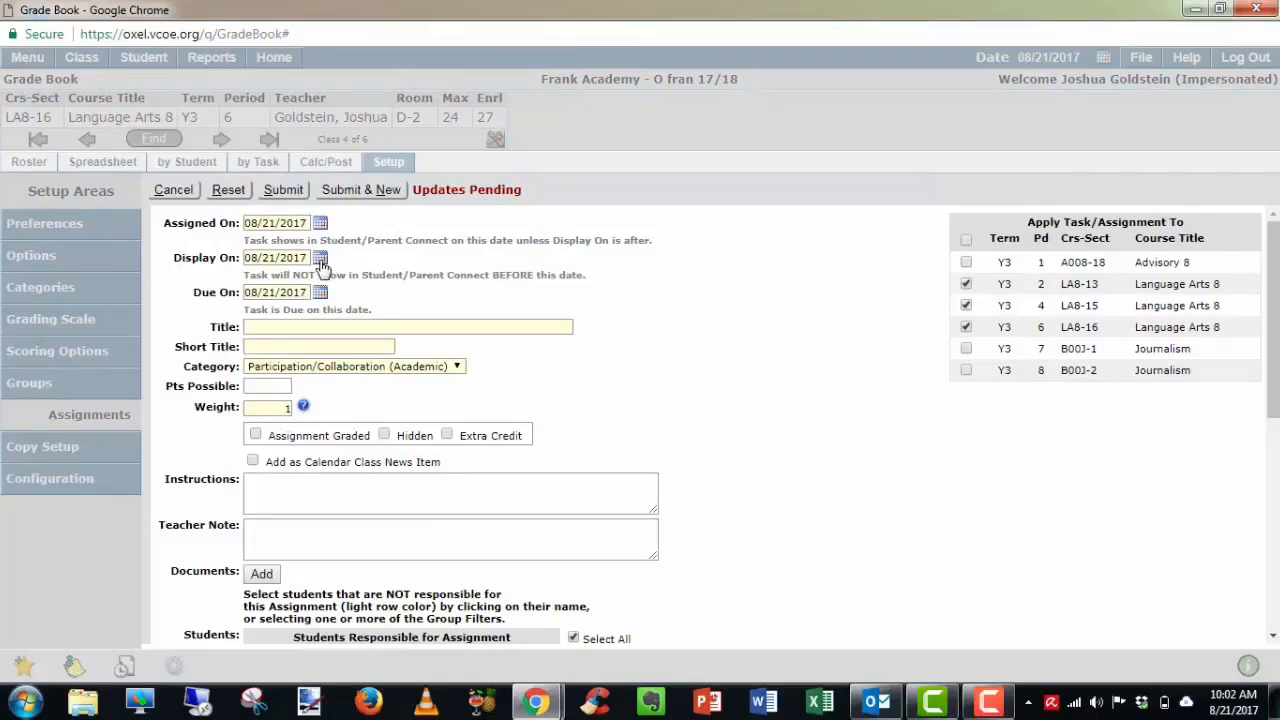
pyautogui.click(321, 261)
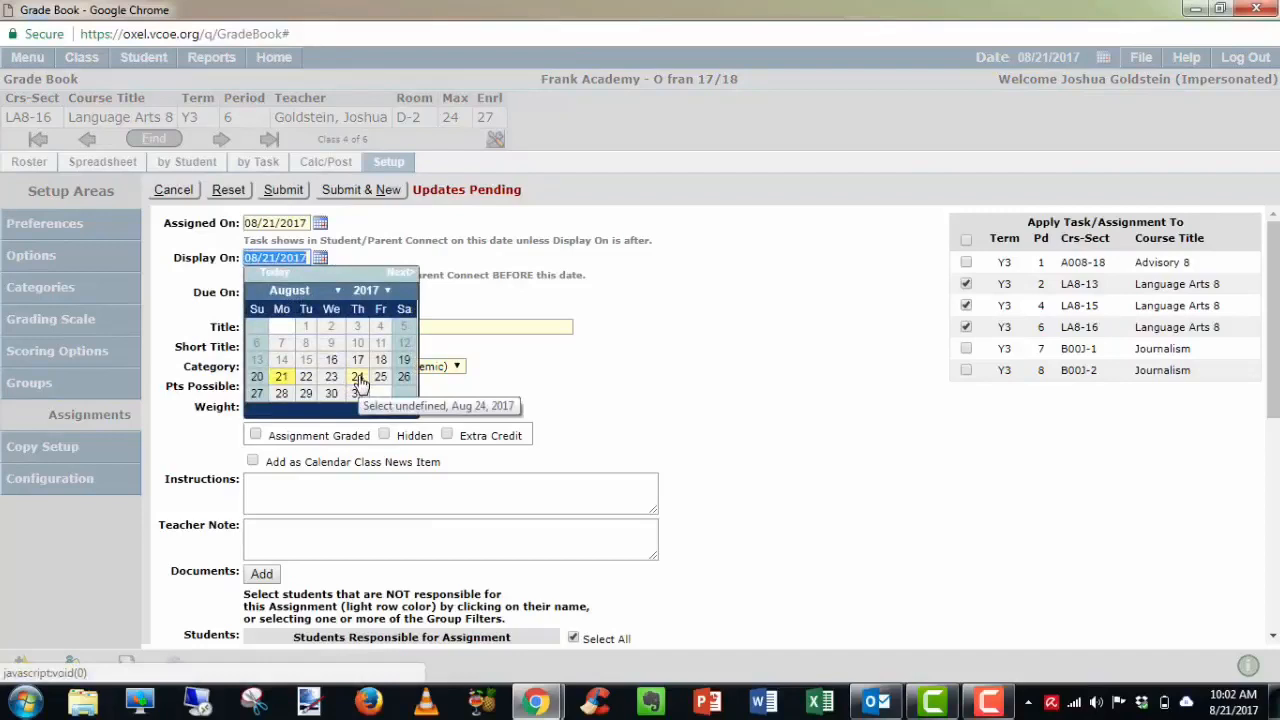
pyautogui.click(439, 312)
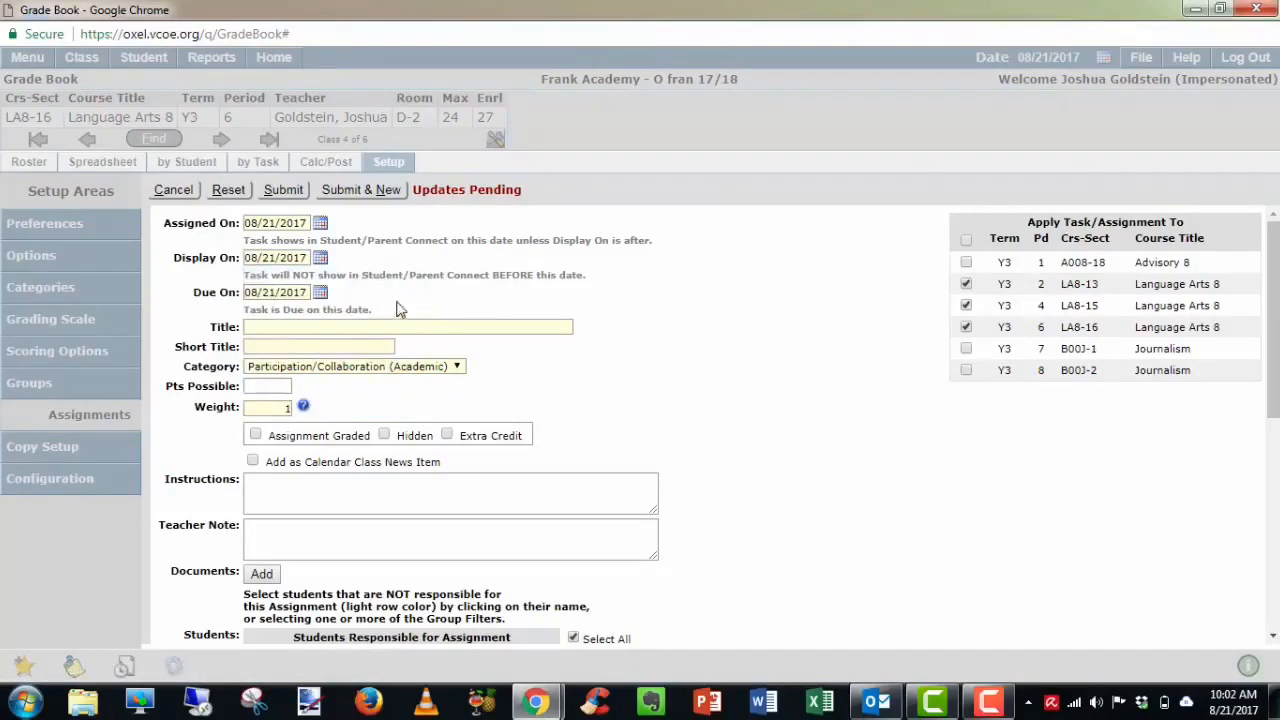
# Set the assignment's due date to 08/25/2017 and its title to "Cornell Notes - Week 1"
pyautogui.click(320, 292)
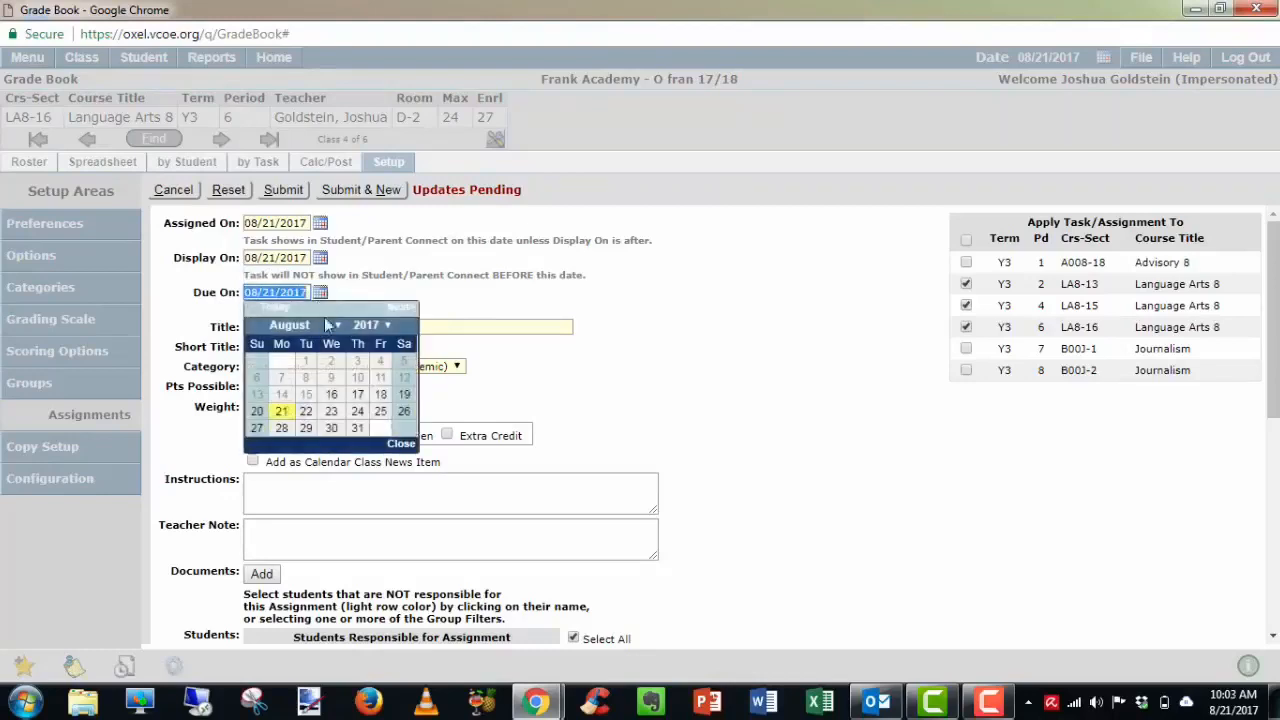
pyautogui.click(381, 412)
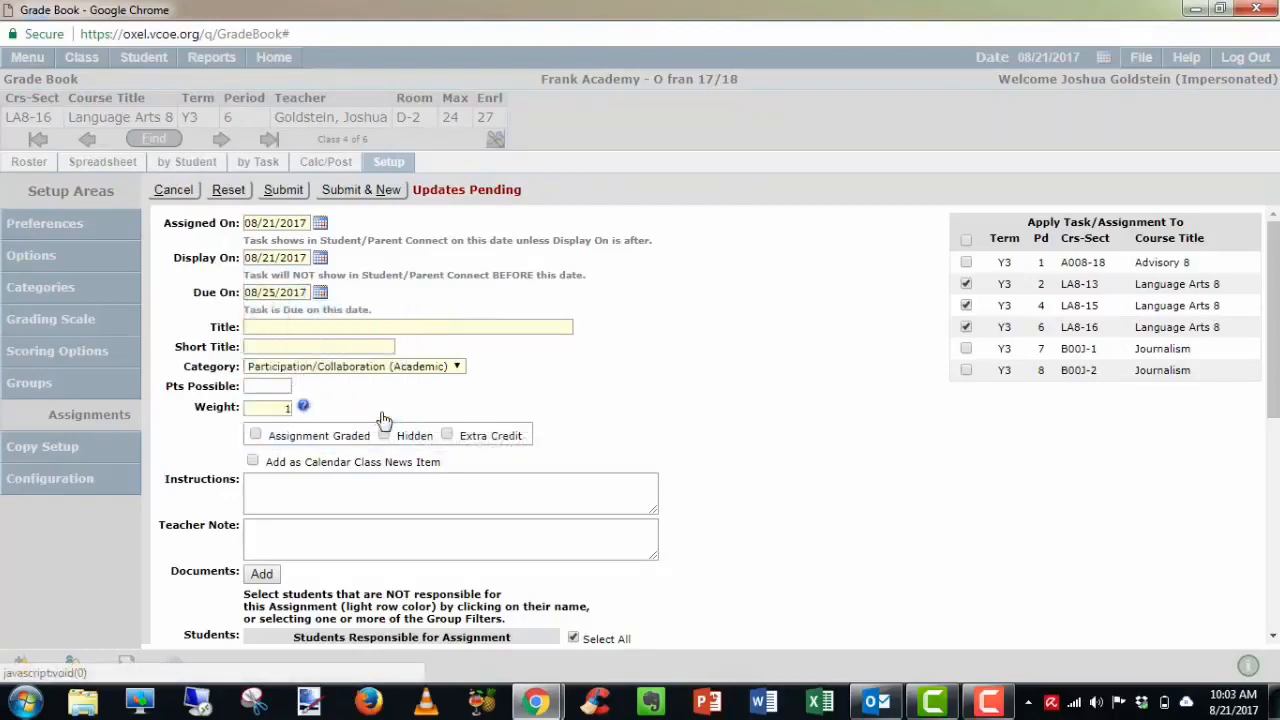
pyautogui.click(314, 324)
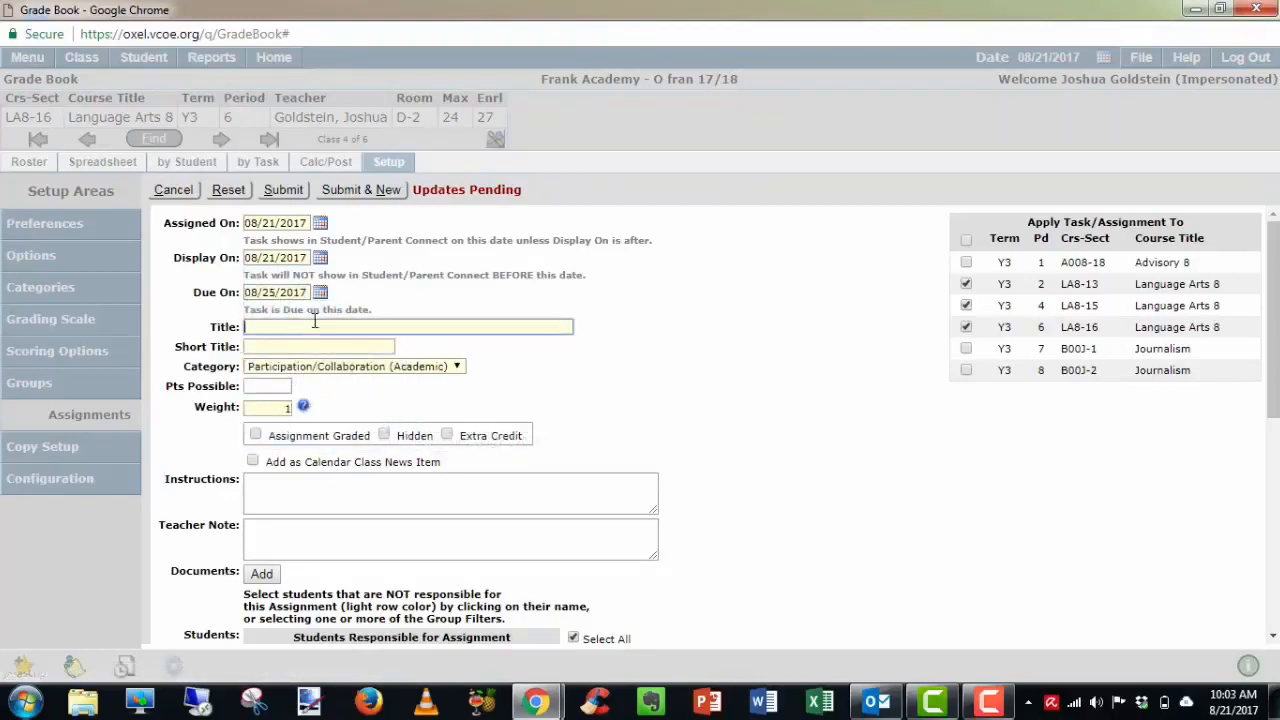
pyautogui.write('c')
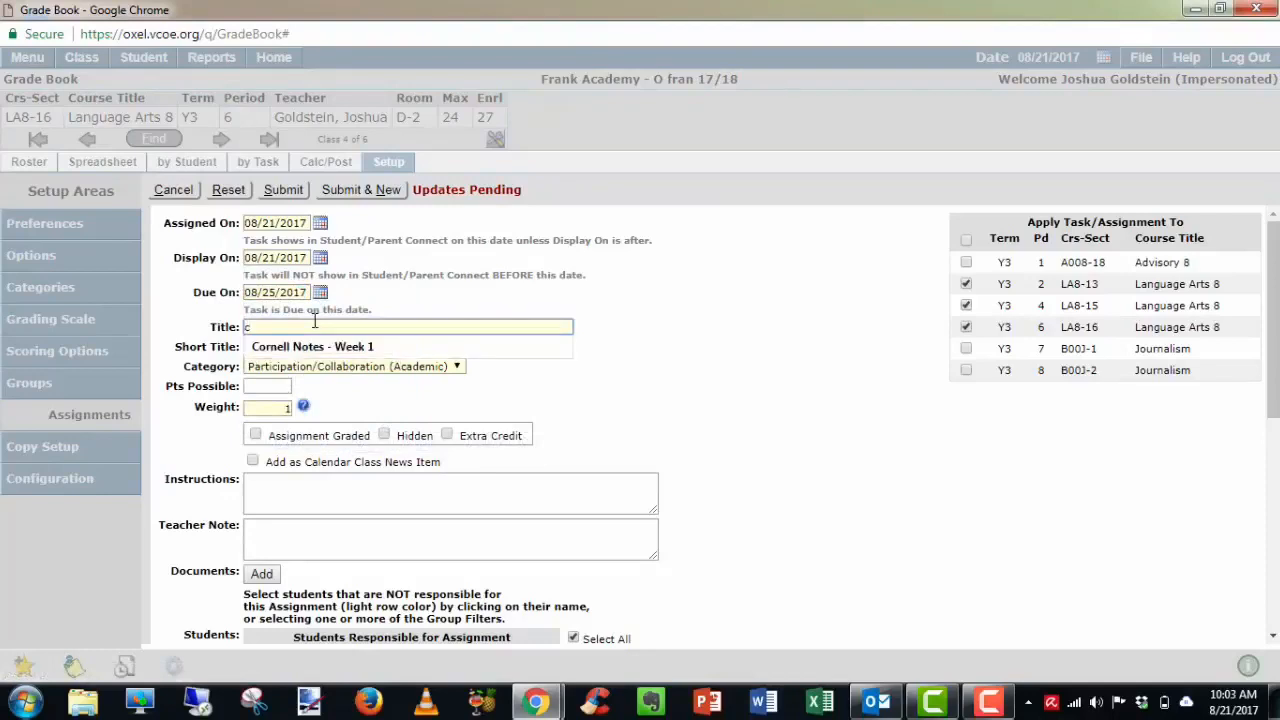
pyautogui.click(310, 346)
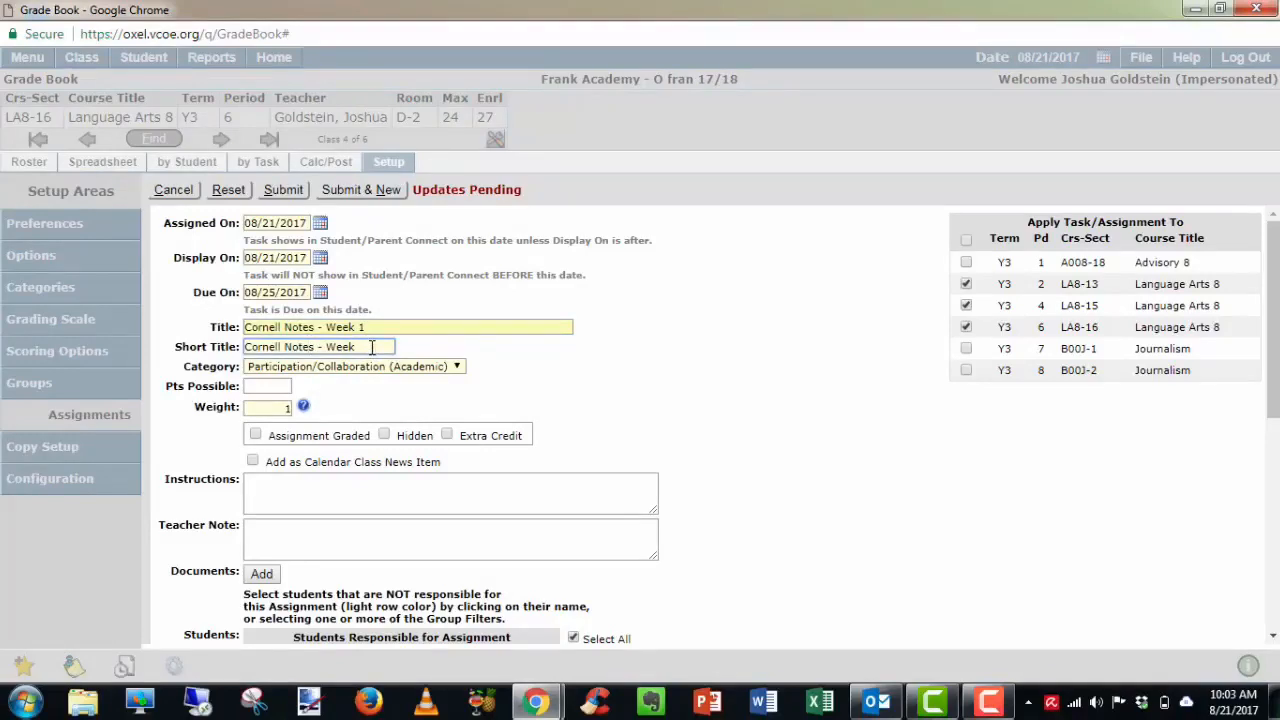
# Put the assignment in the Classwork (Academic) category with 10 points possible
pyautogui.click(376, 370)
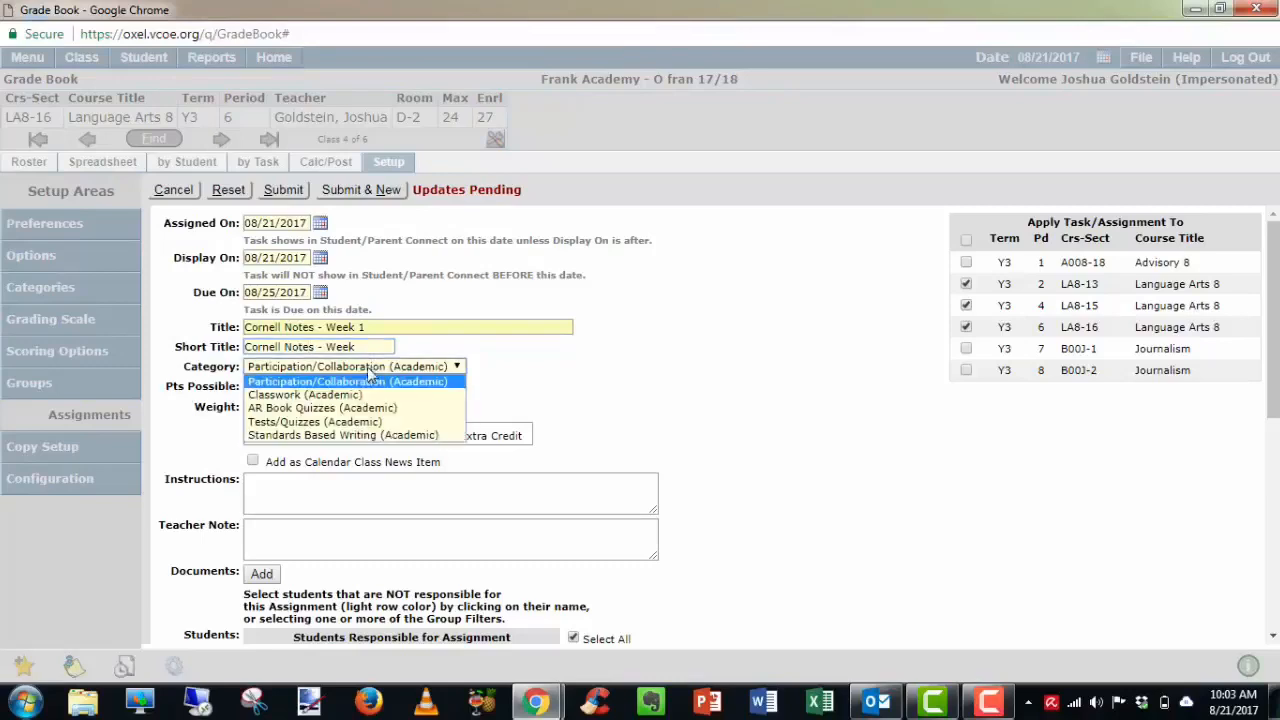
pyautogui.click(319, 396)
pyautogui.click(280, 386)
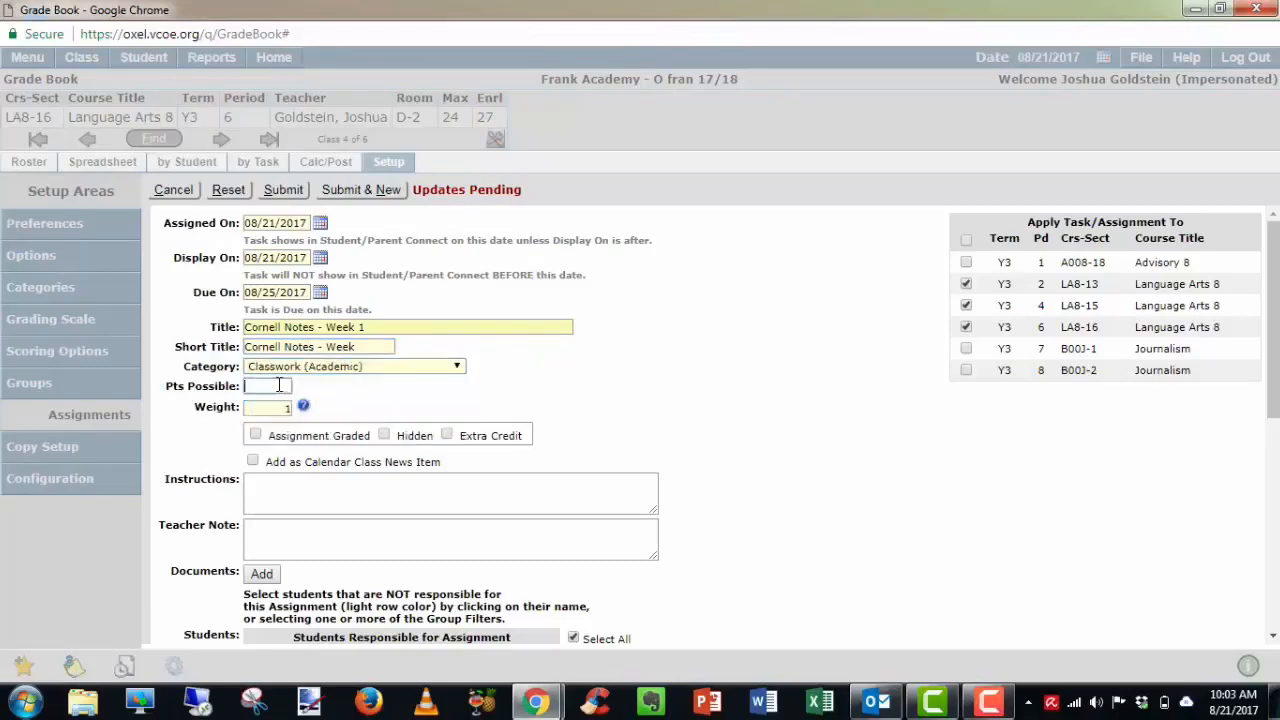
pyautogui.write('10')
pyautogui.click(272, 407)
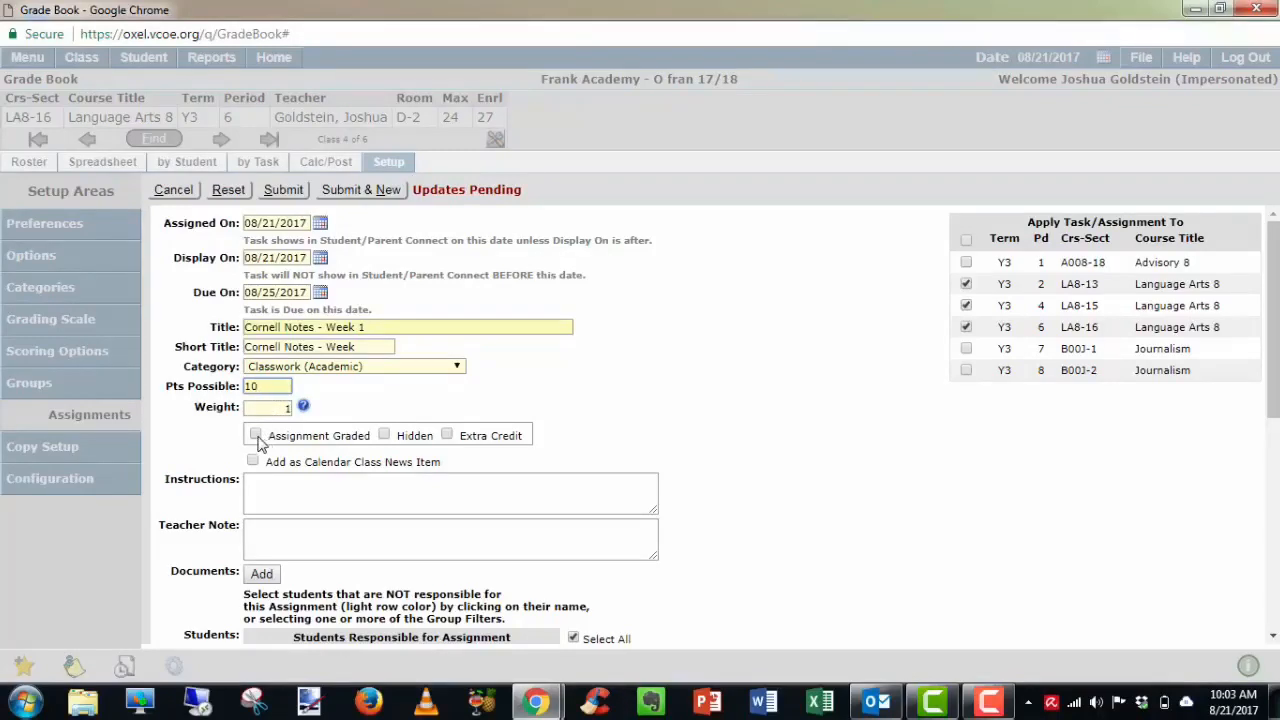
# Try the Assignment Graded, Hidden and Extra Credit options of the assignment, leaving none of them enabled
pyautogui.click(256, 436)
pyautogui.click(256, 438)
pyautogui.click(384, 437)
pyautogui.click(384, 437)
pyautogui.click(448, 437)
# Try excluding a single student and the Modified Curriculum group from the assignment, making everyone responsible again each time
pyautogui.scroll(-6, 500, 452)
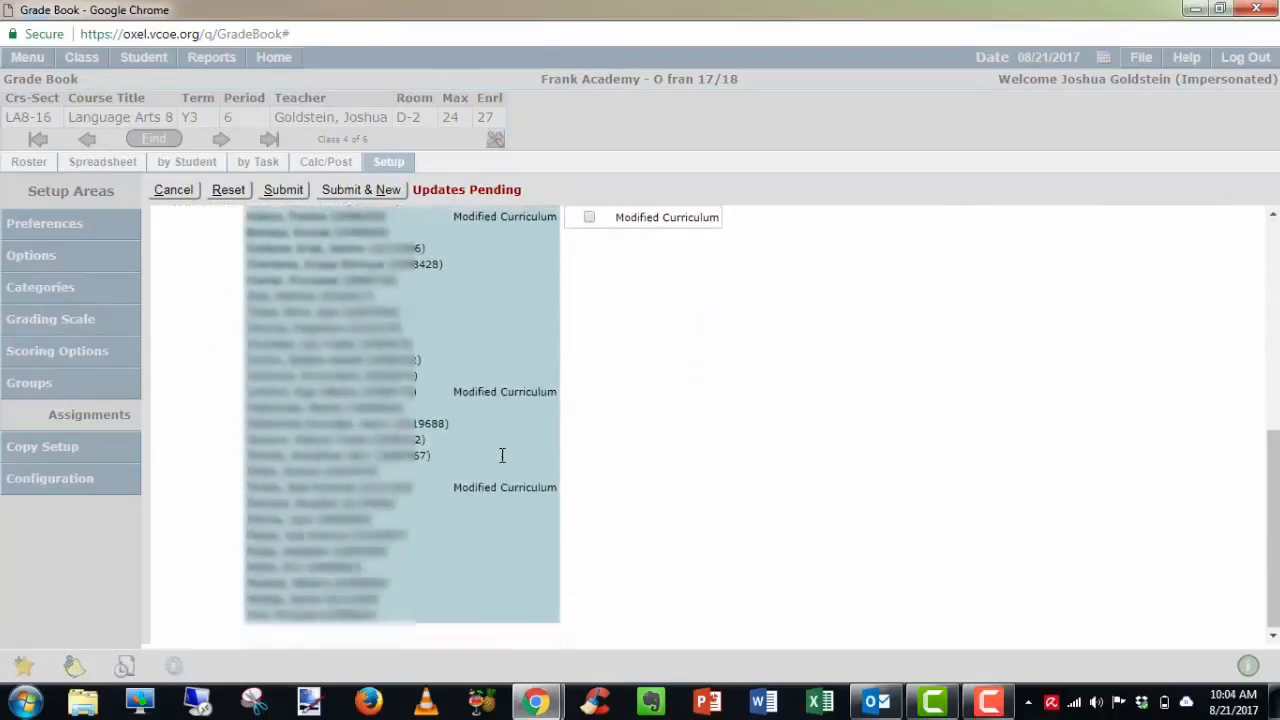
pyautogui.scroll(1, 502, 455)
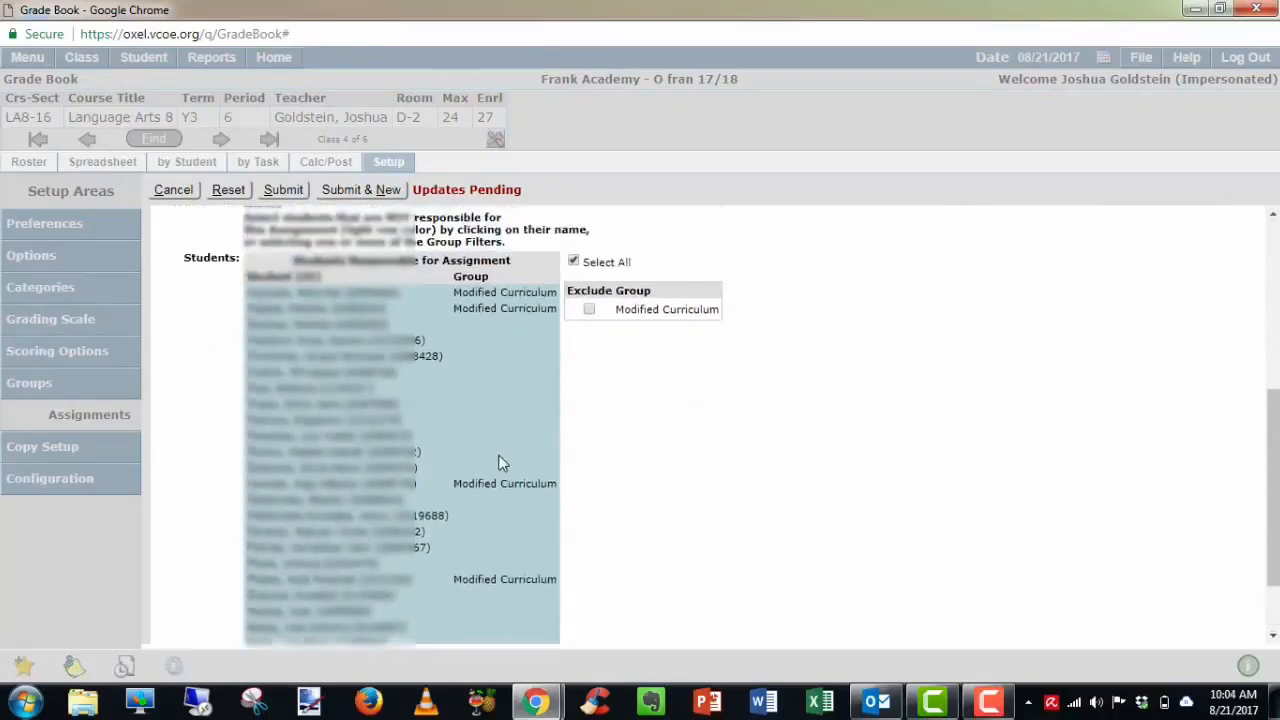
pyautogui.click(414, 343)
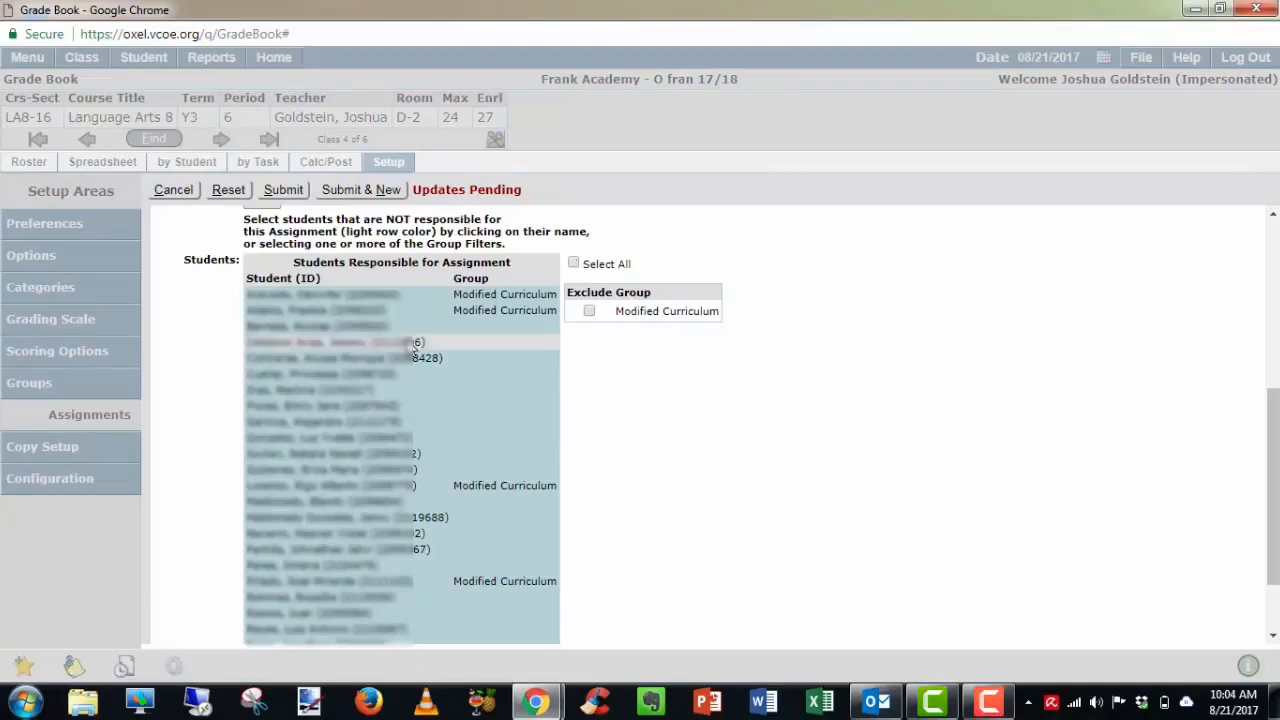
pyautogui.click(511, 343)
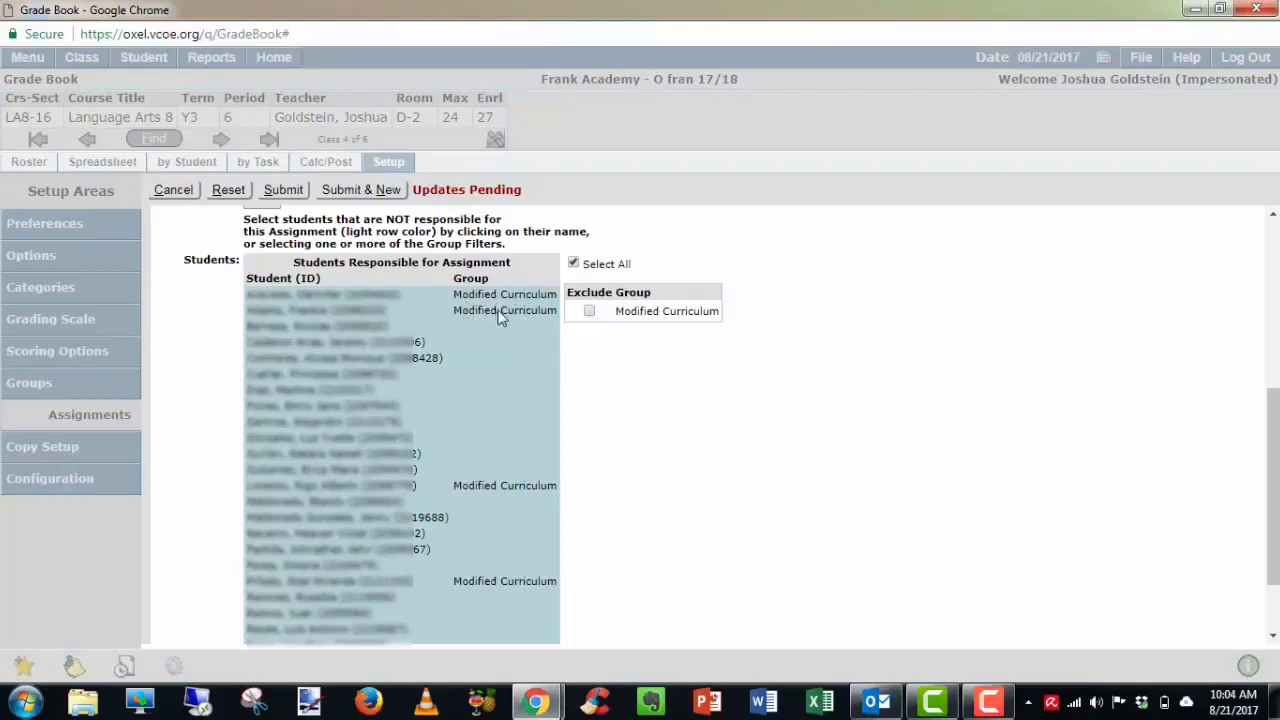
pyautogui.click(590, 313)
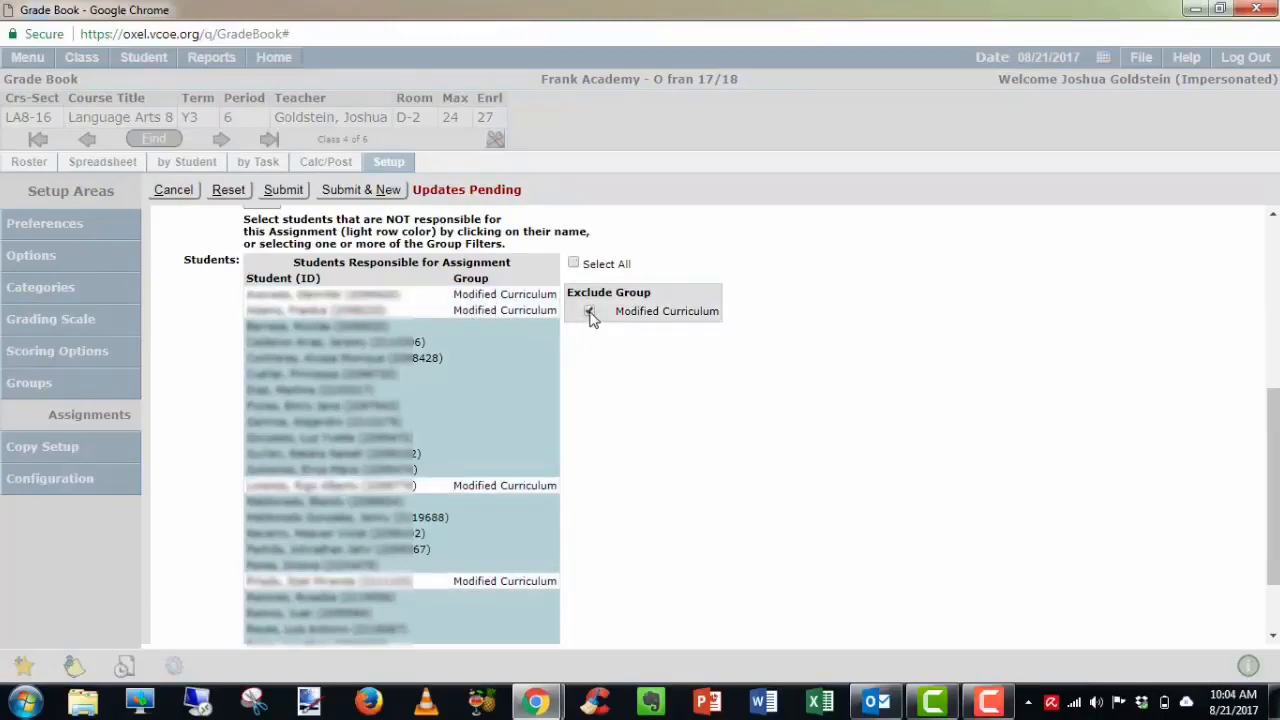
pyautogui.click(590, 313)
# Submit the Cornell Notes assignment and review the configuration checklist for all classes
pyautogui.scroll(4, 626, 409)
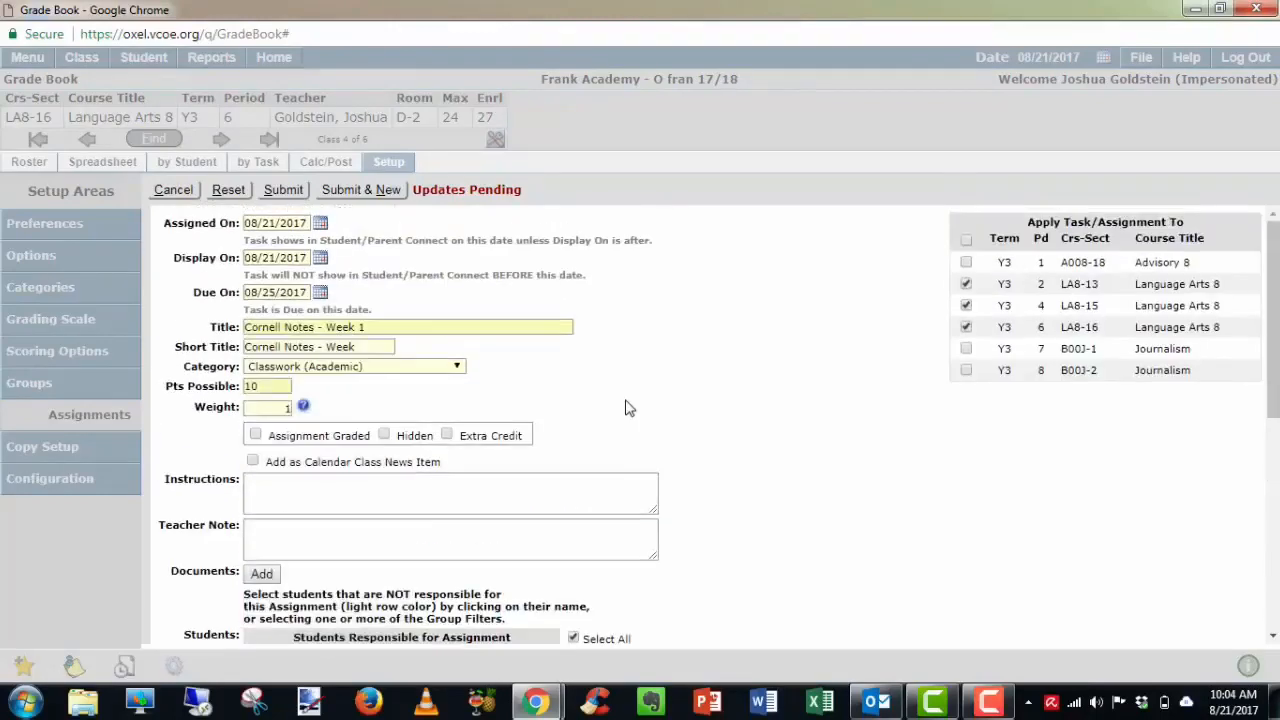
pyautogui.click(281, 190)
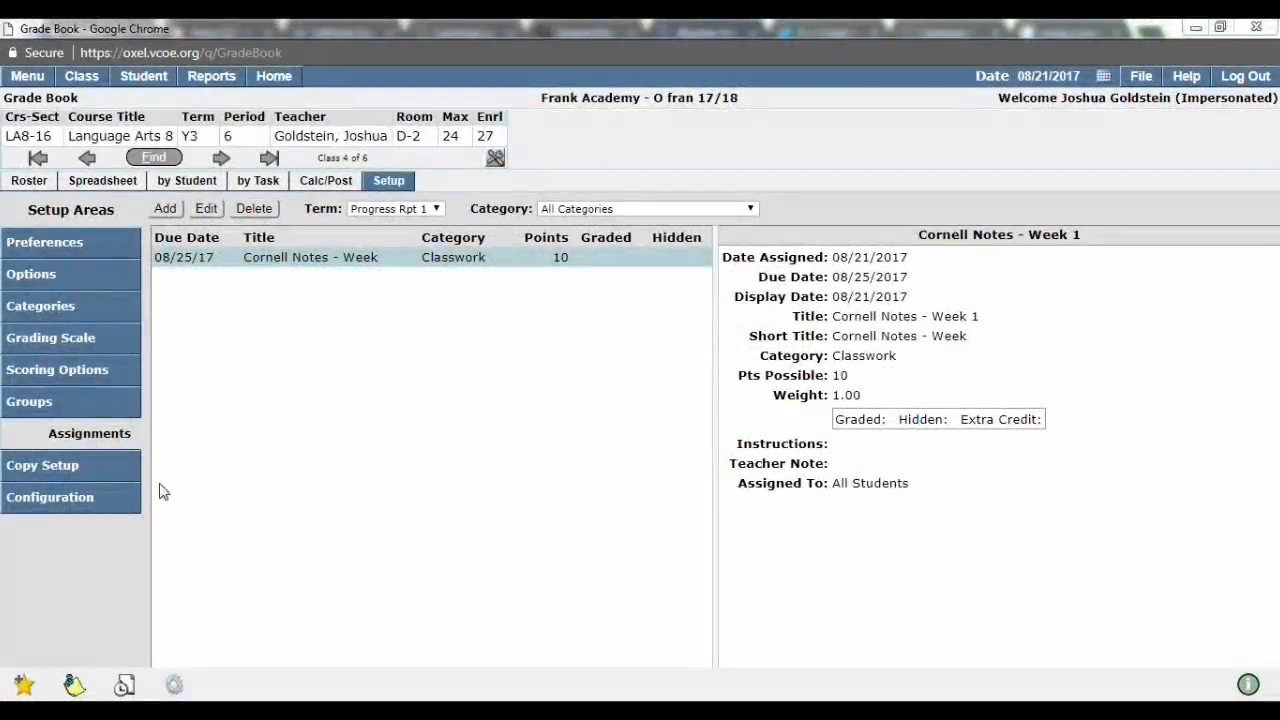
pyautogui.click(95, 507)
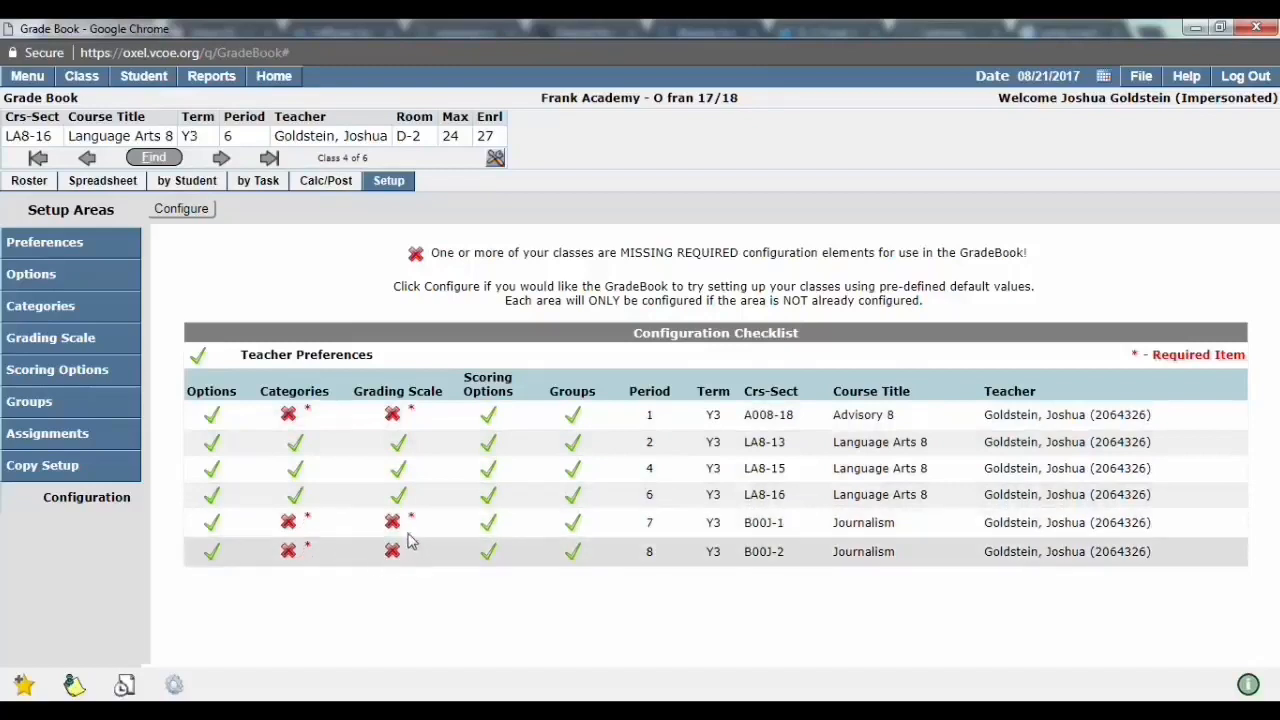
pyautogui.moveTo(383, 530)
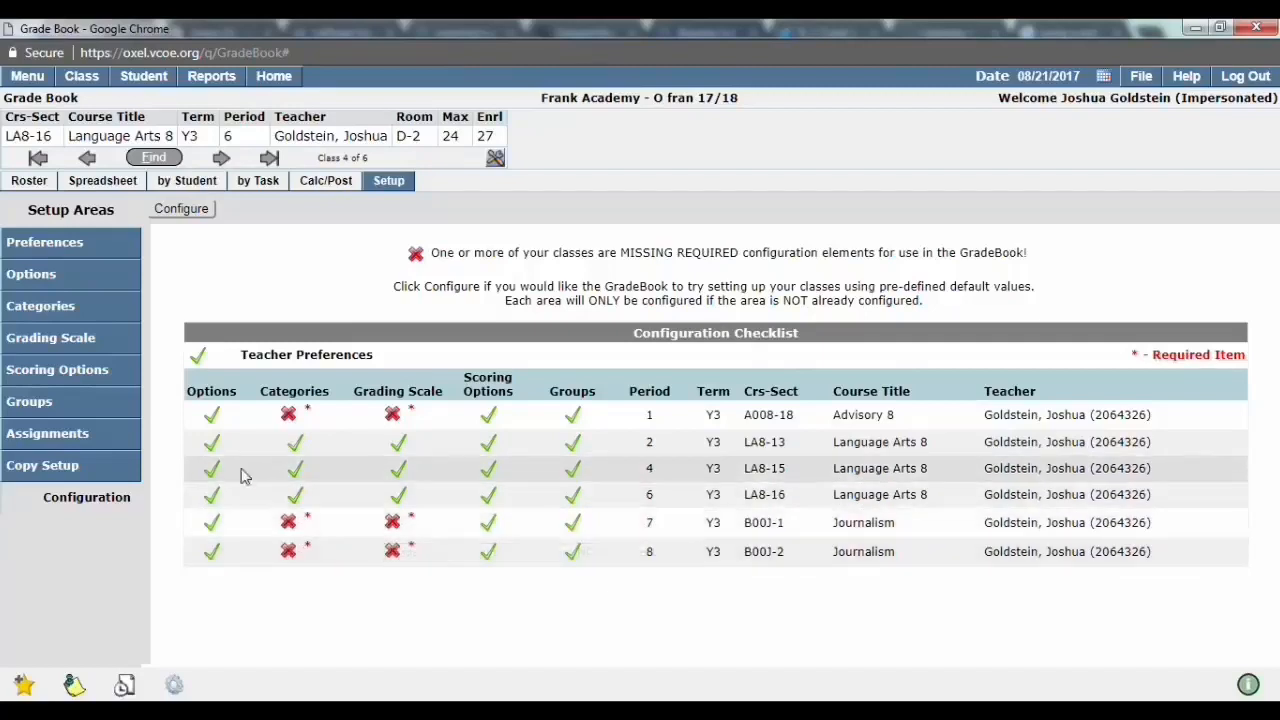
# Copy the categories from the 2018 period 6 Language Arts 8 class to Journalism sections B00J-1 and B00J-2, and recheck the configuration checklist
pyautogui.click(70, 466)
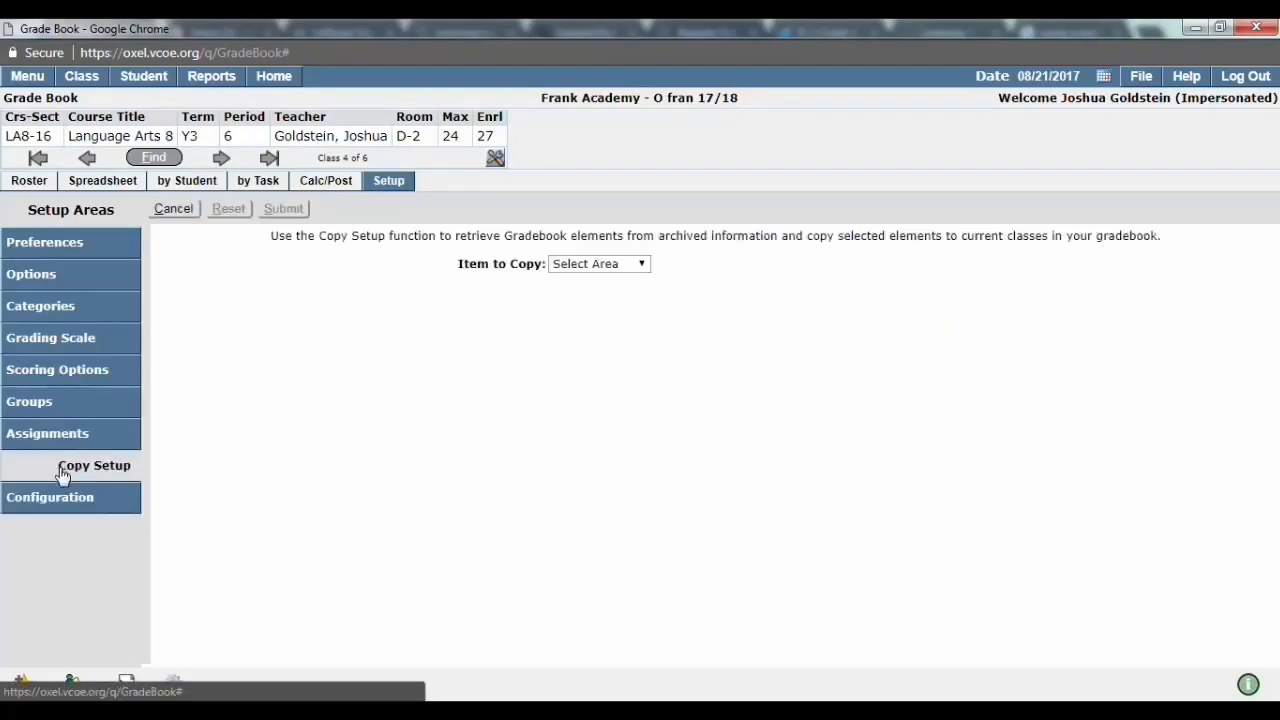
pyautogui.click(585, 266)
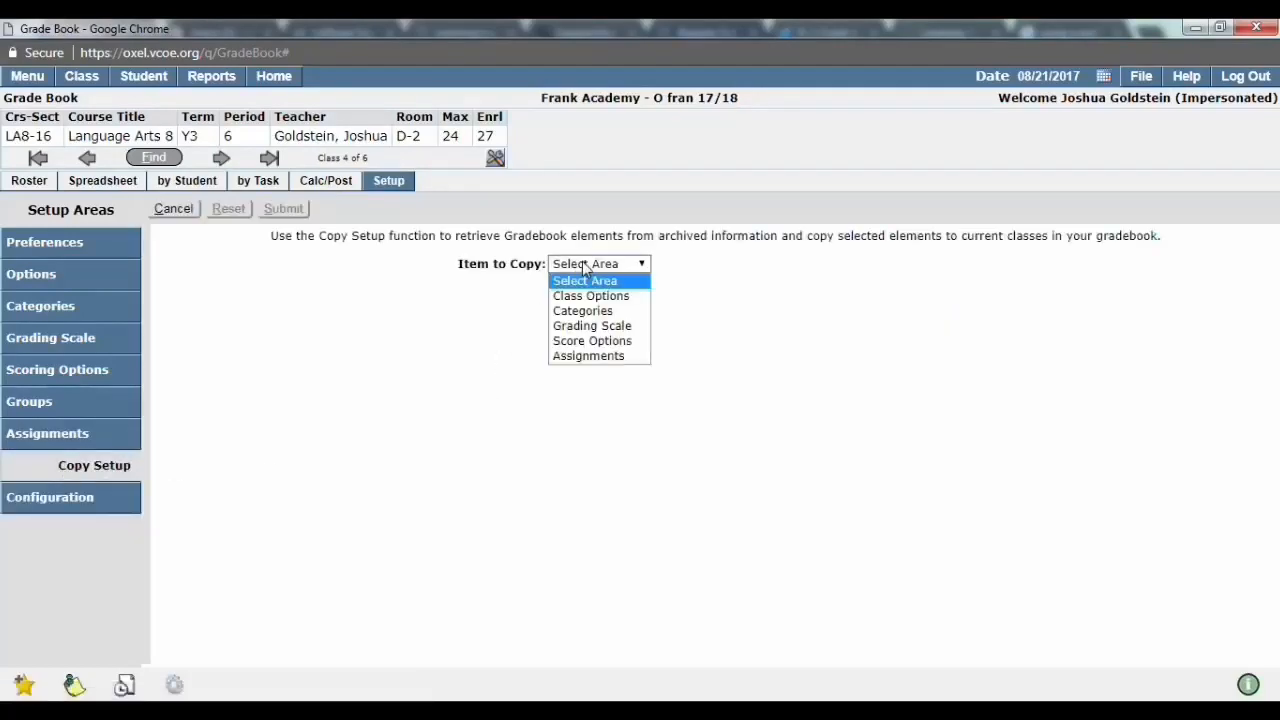
pyautogui.click(592, 313)
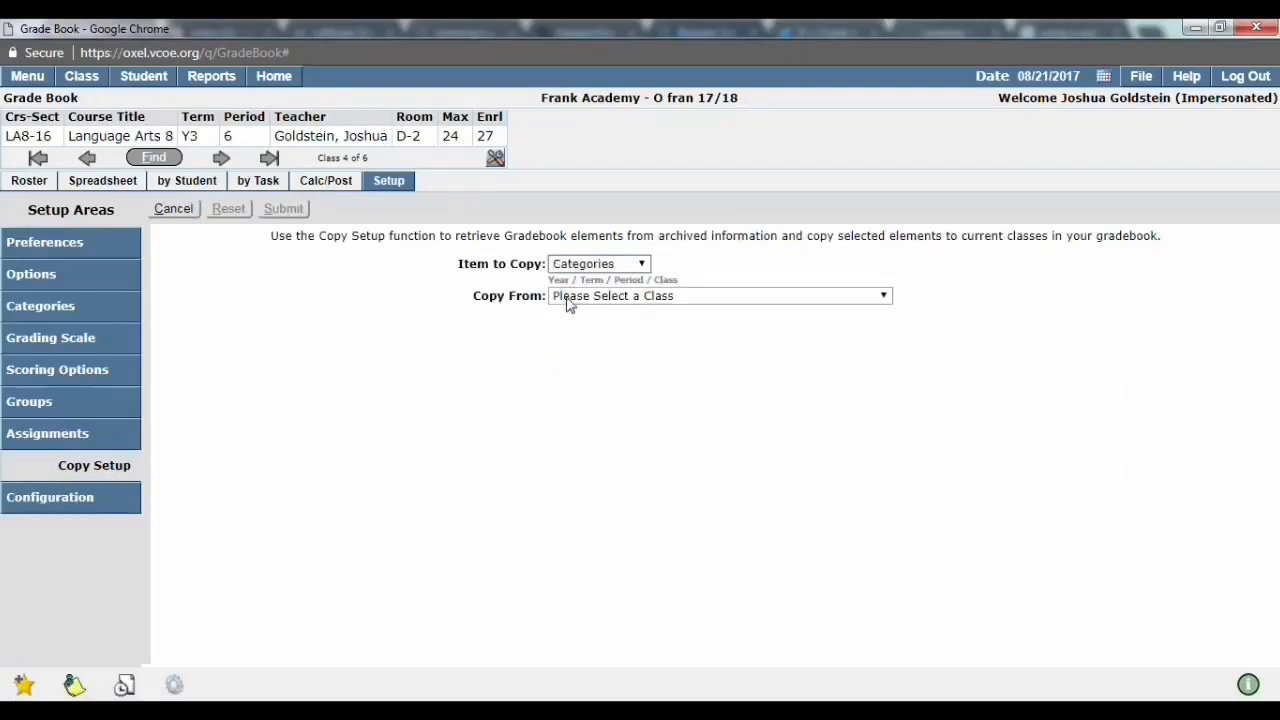
pyautogui.click(572, 300)
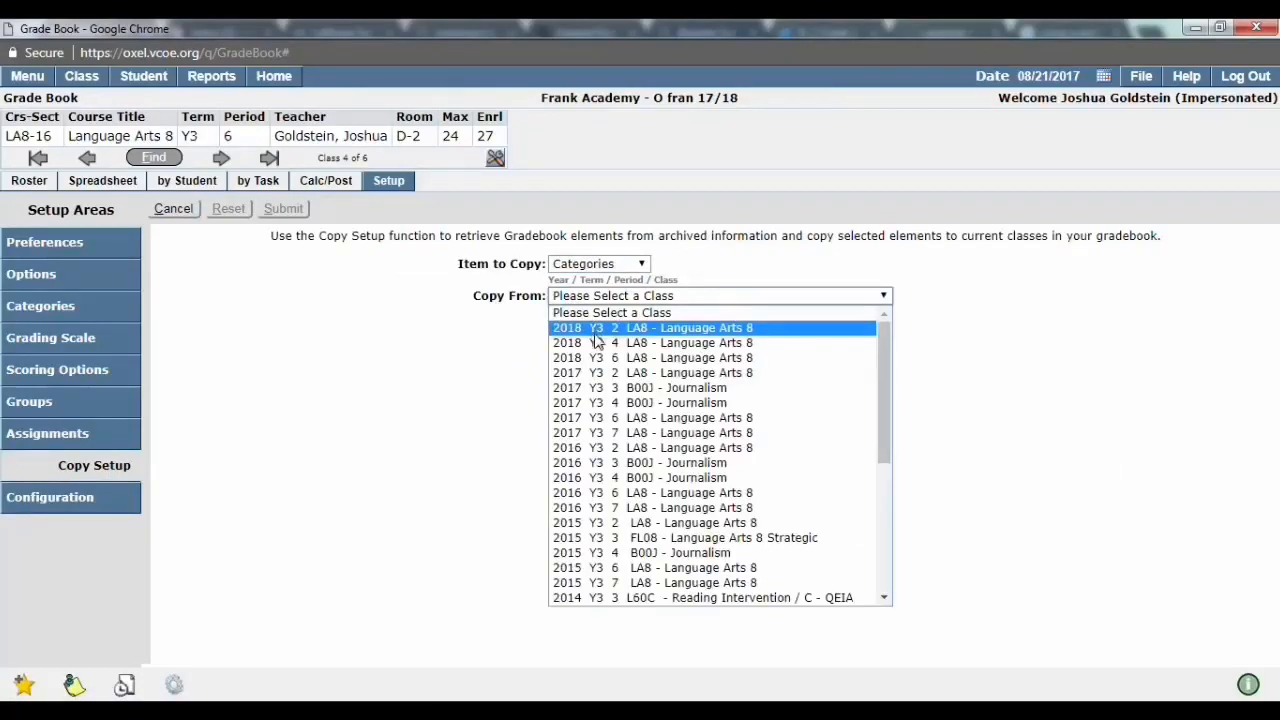
pyautogui.click(605, 360)
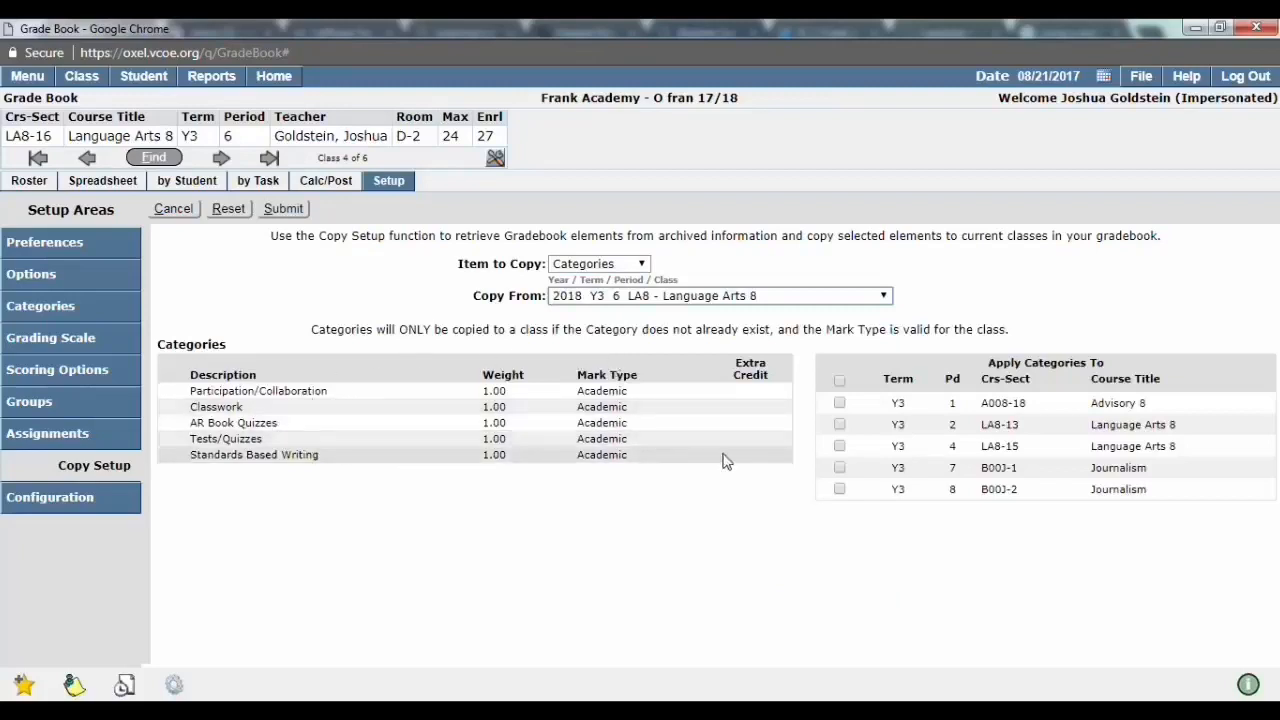
pyautogui.click(839, 467)
pyautogui.click(839, 489)
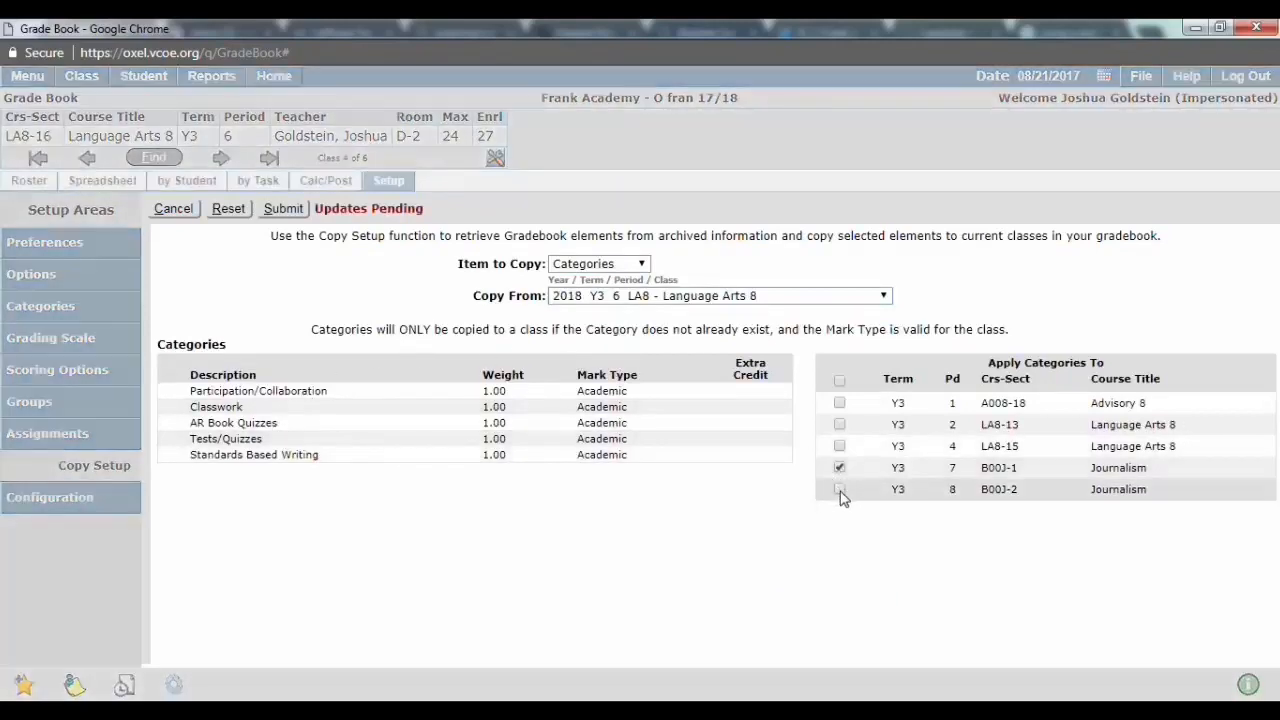
pyautogui.click(282, 212)
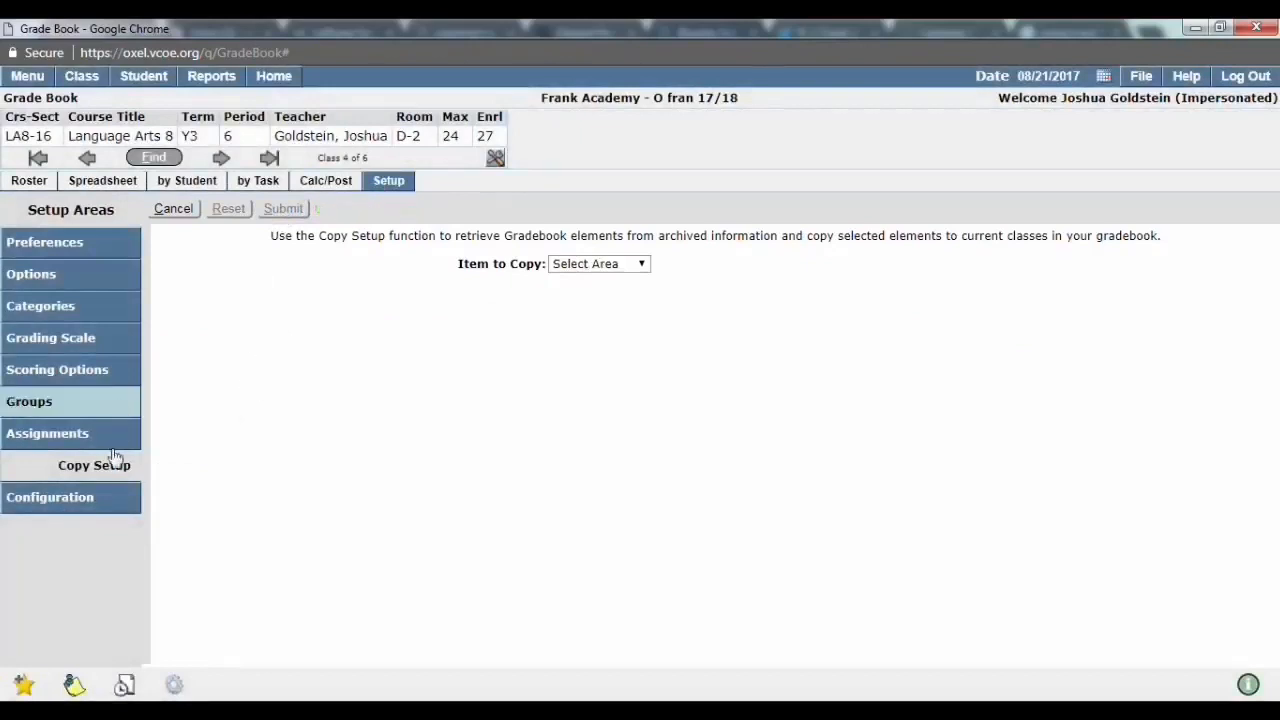
pyautogui.click(91, 501)
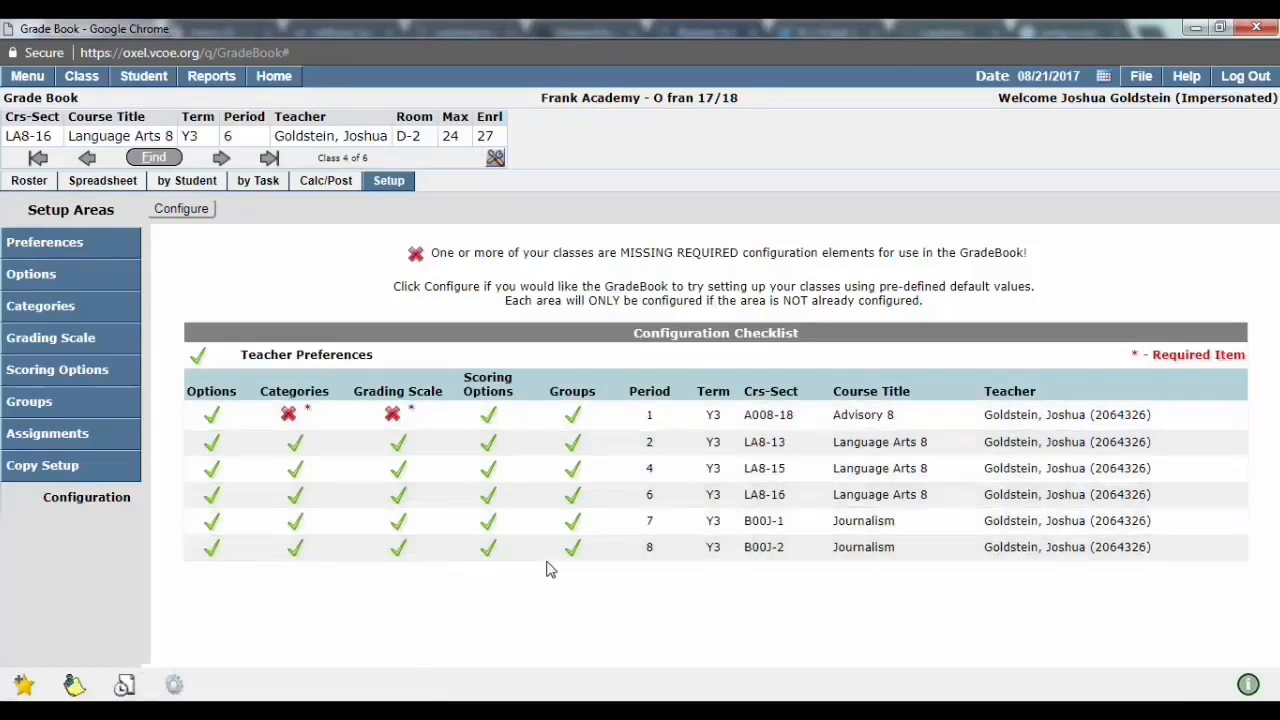
# Look through the class roster, the score spreadsheet, the by-student view and the by-task view
pyautogui.click(30, 182)
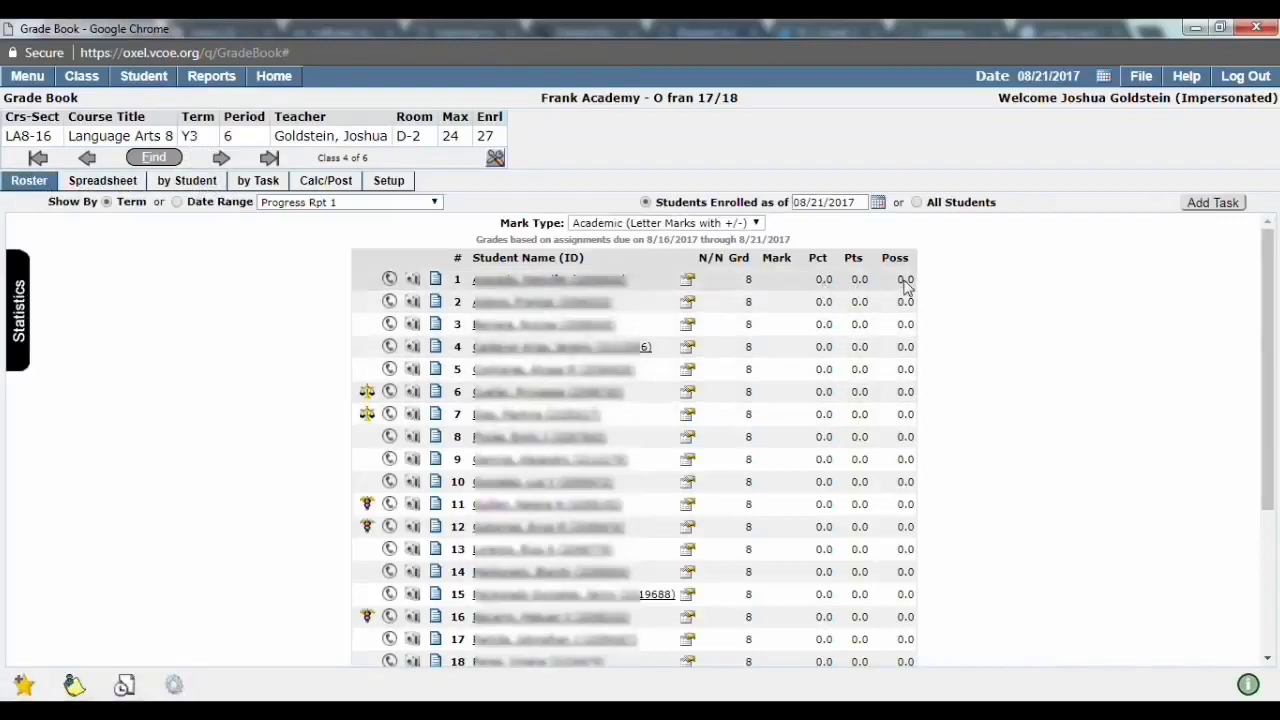
pyautogui.click(116, 188)
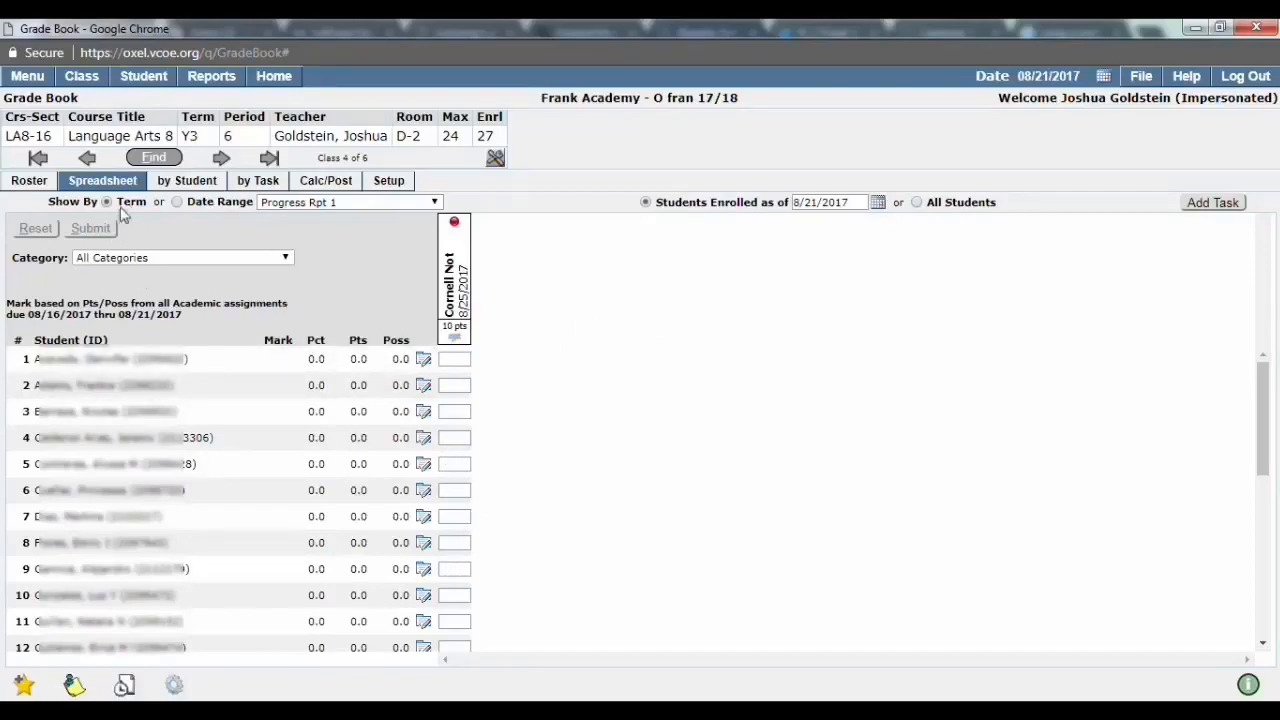
pyautogui.click(189, 183)
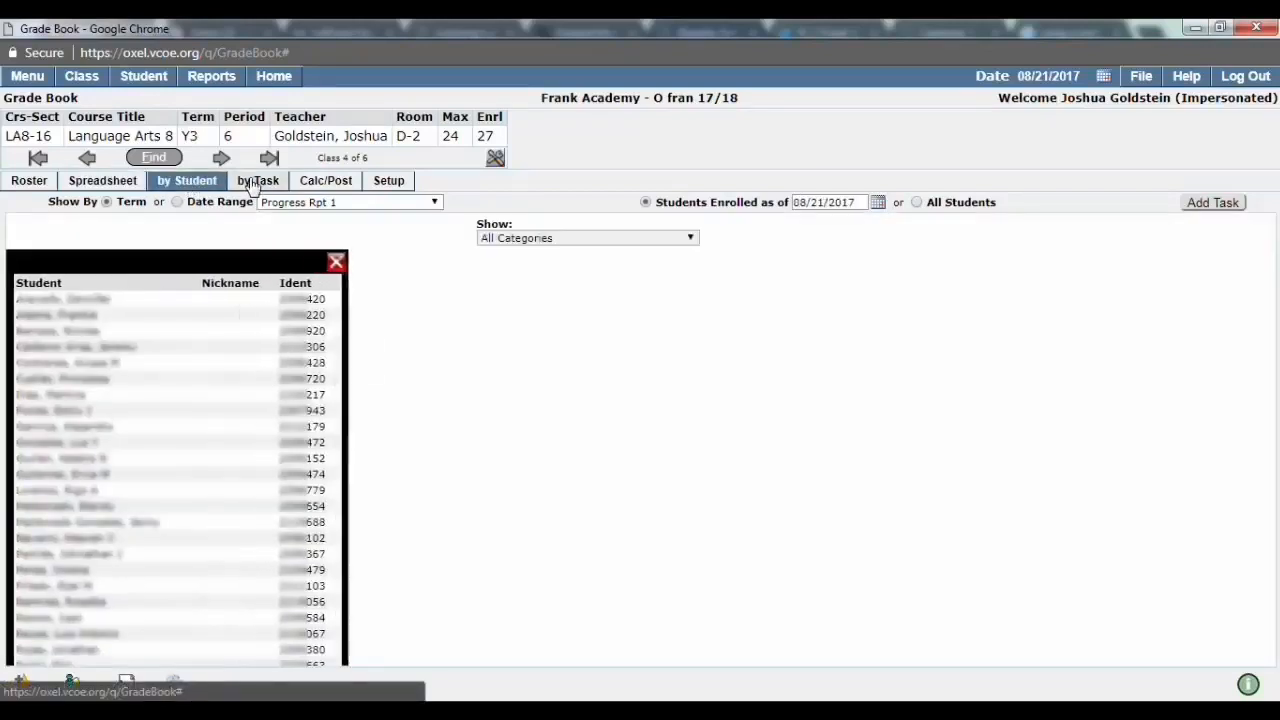
pyautogui.click(257, 182)
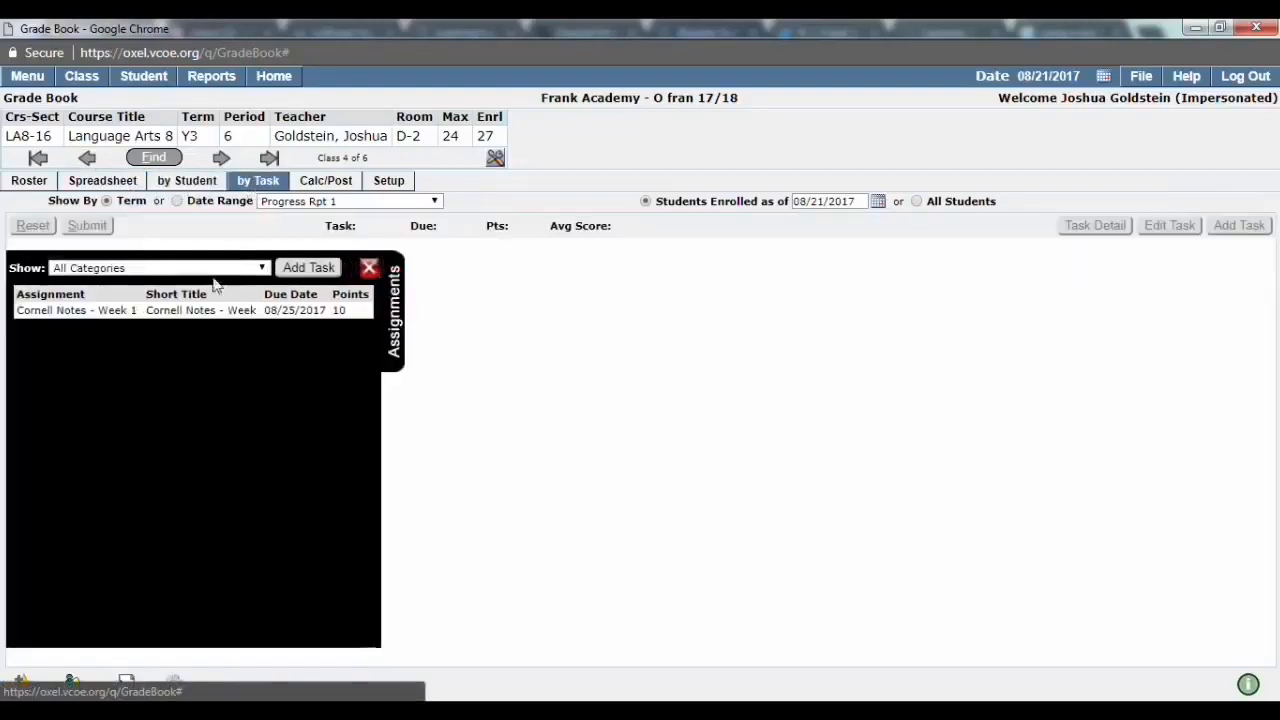